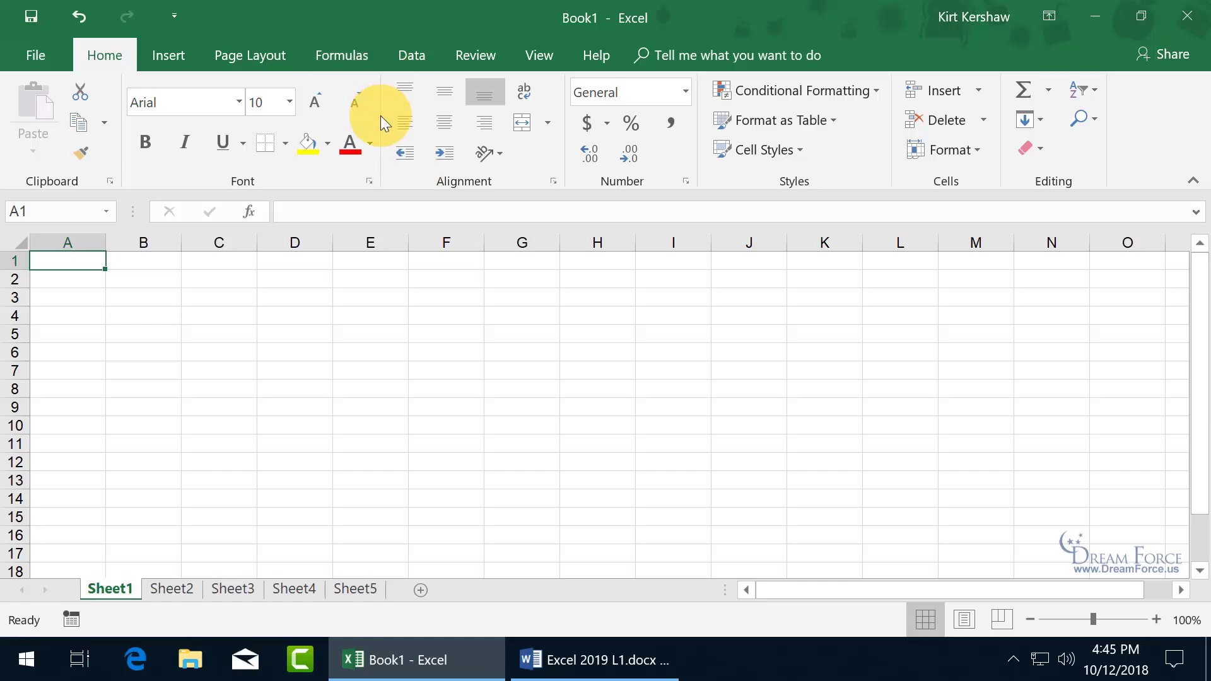
Collapse the ribbon to Show Tabs only and select cell D9
{"action": "left_click", "coordinate": [1050, 18]}
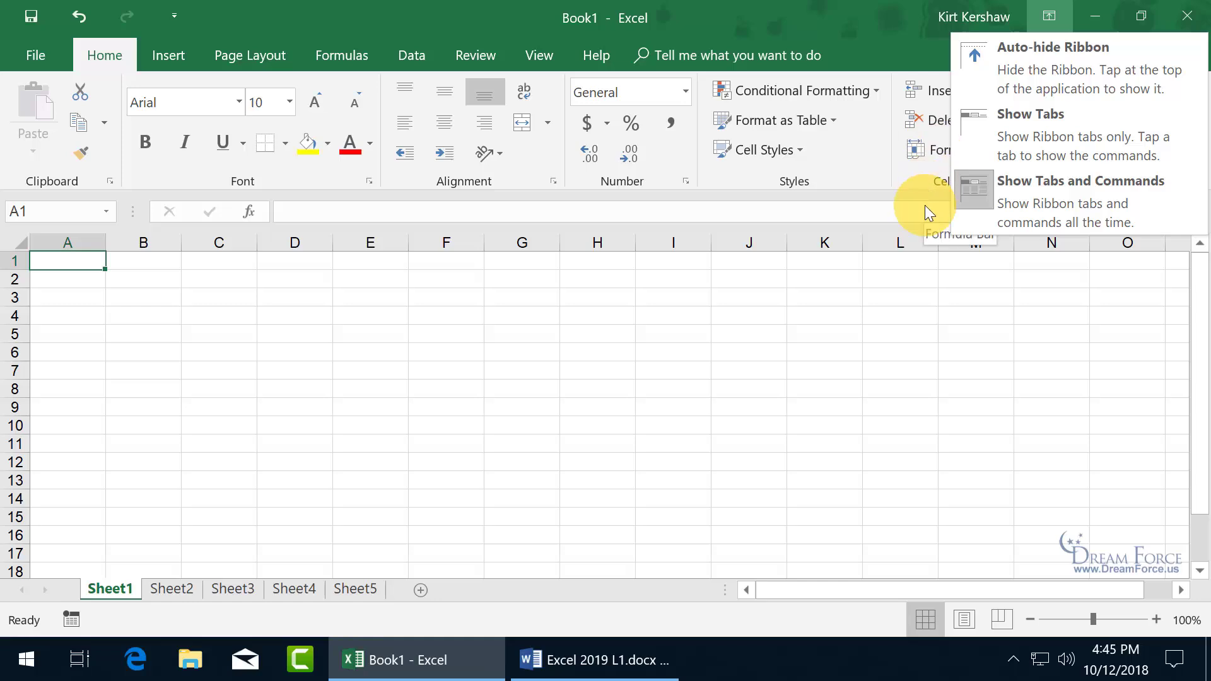
{"action": "left_click", "coordinate": [1019, 133]}
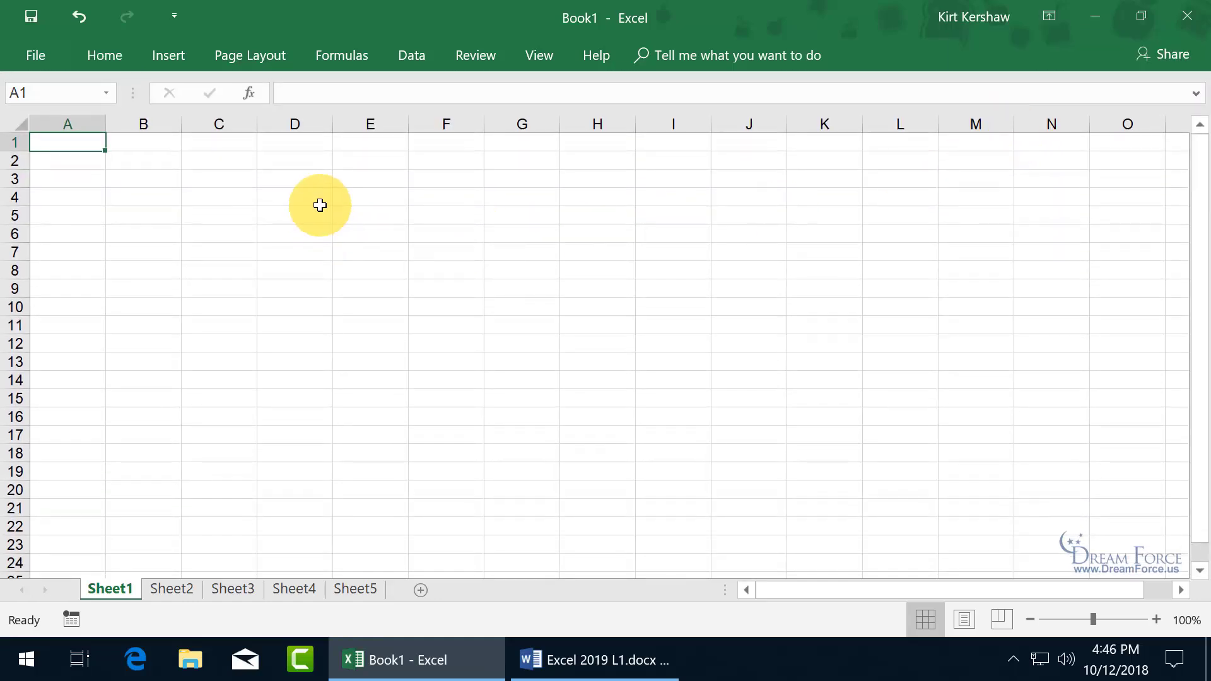
{"action": "left_click", "coordinate": [315, 290]}
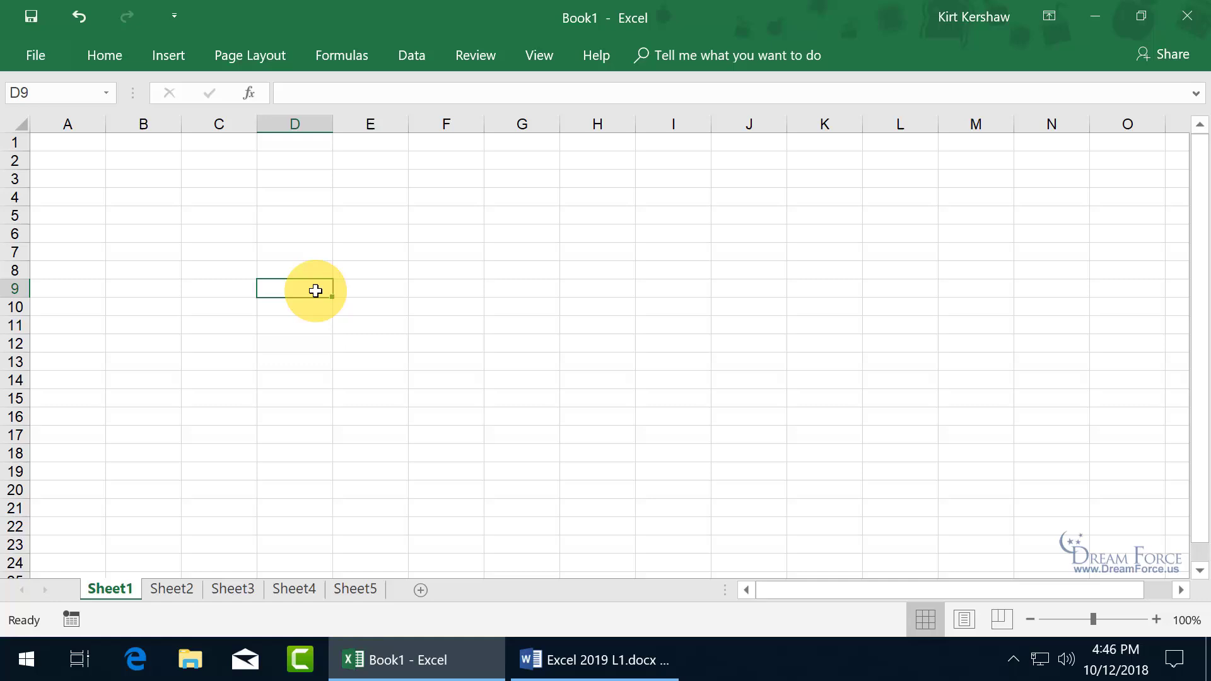
Temporarily reveal the Home commands, then hide them again by clicking the grid
{"action": "left_click", "coordinate": [106, 56]}
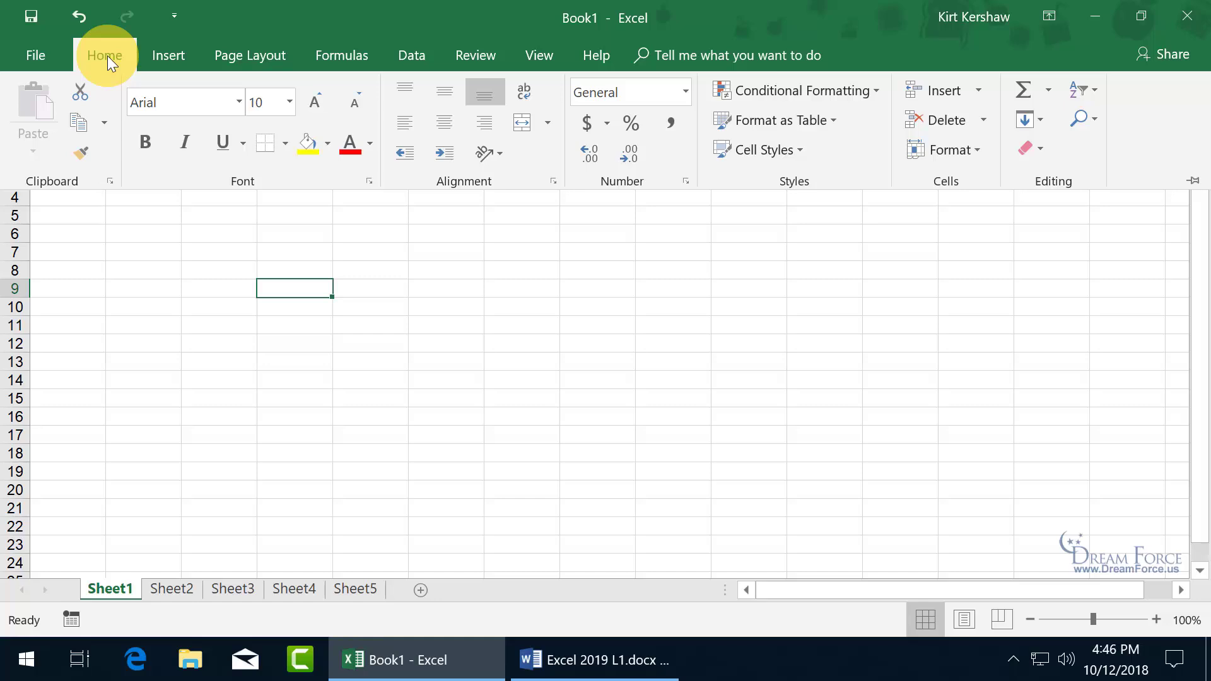
{"action": "left_click", "coordinate": [147, 144]}
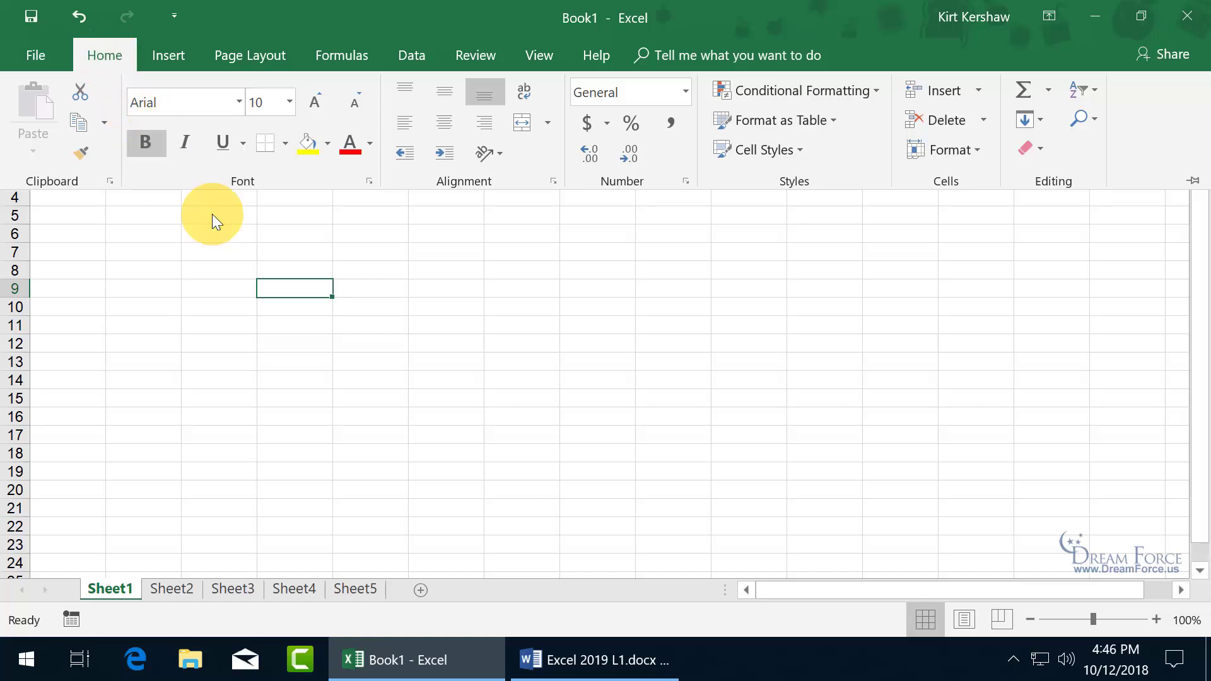
{"action": "left_click", "coordinate": [307, 268]}
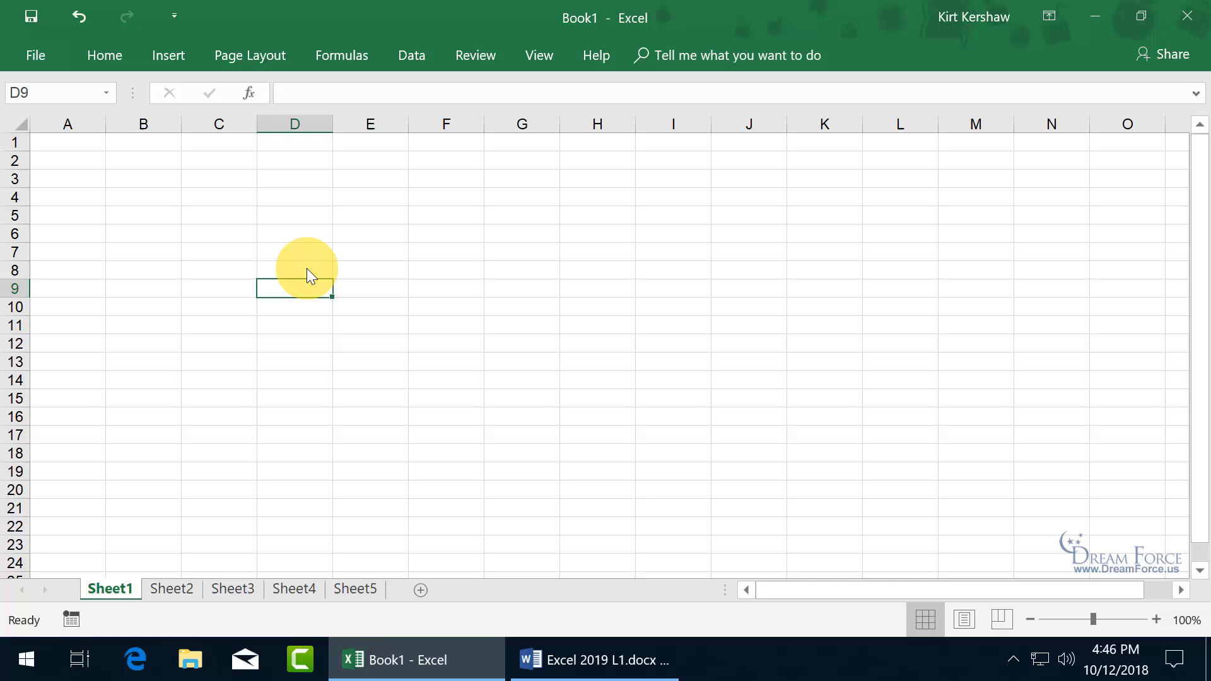
{"action": "left_click", "coordinate": [1049, 16]}
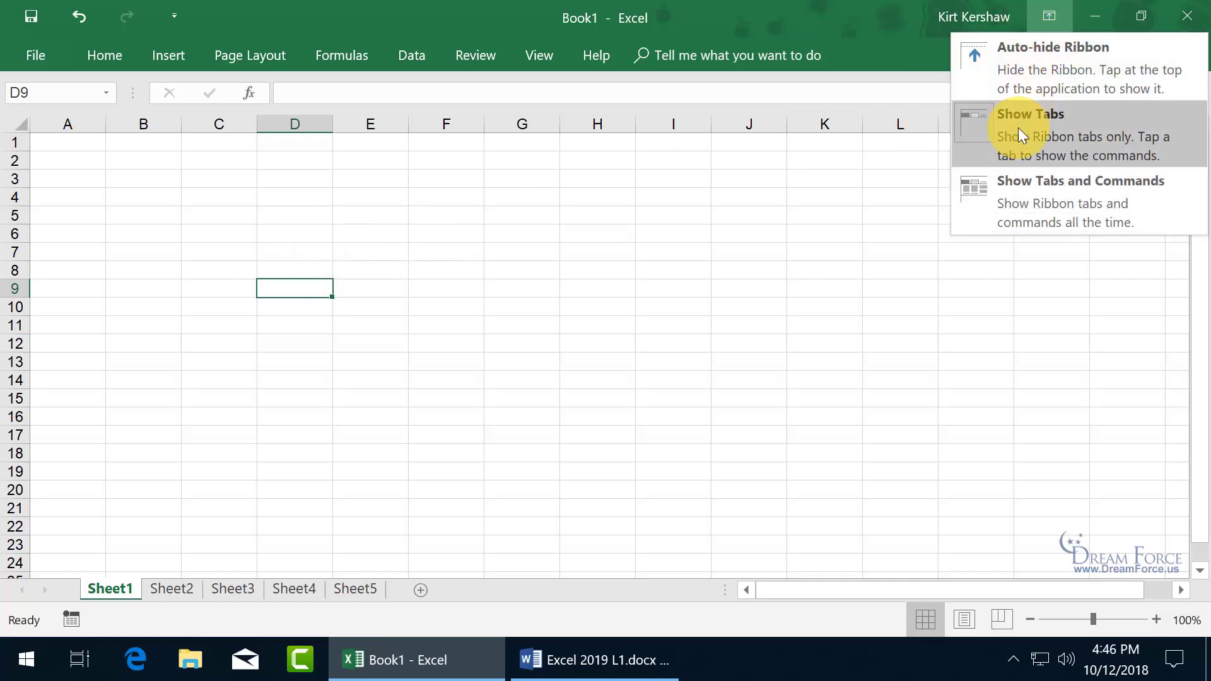
Restore Show Tabs and Commands, then toggle collapsing via double-clicking Home, Collapse the Ribbon and Ctrl+F1
{"action": "left_click", "coordinate": [1011, 190]}
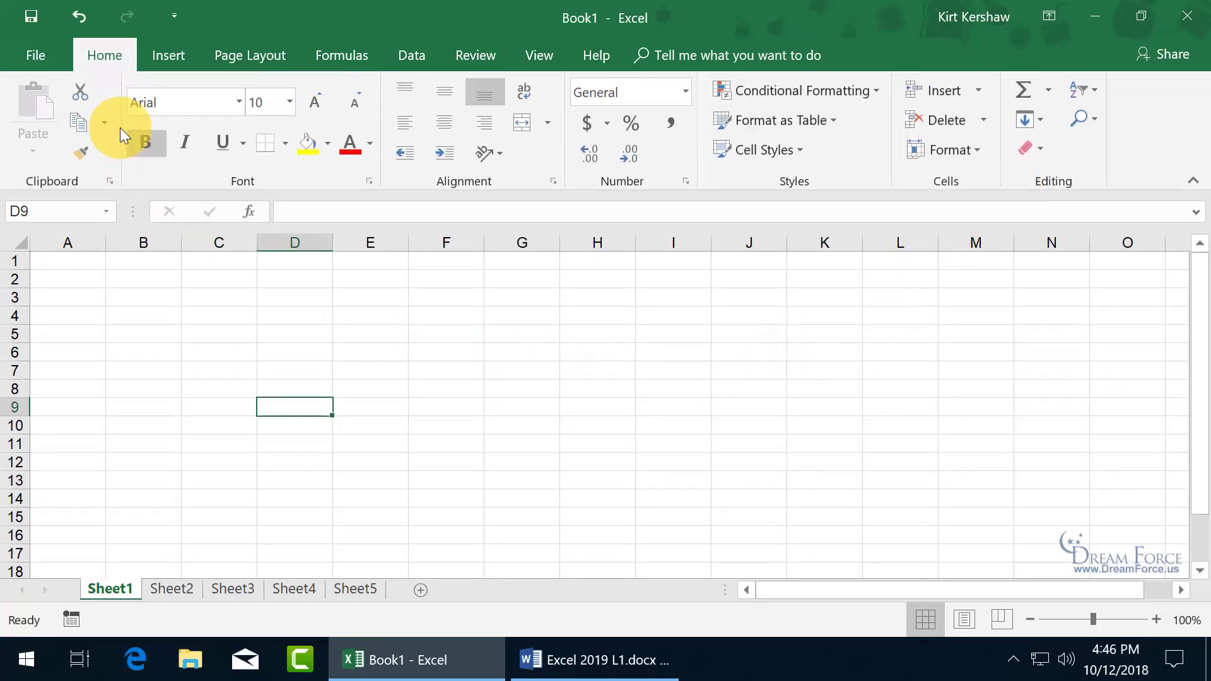
{"action": "double_click", "coordinate": [109, 54]}
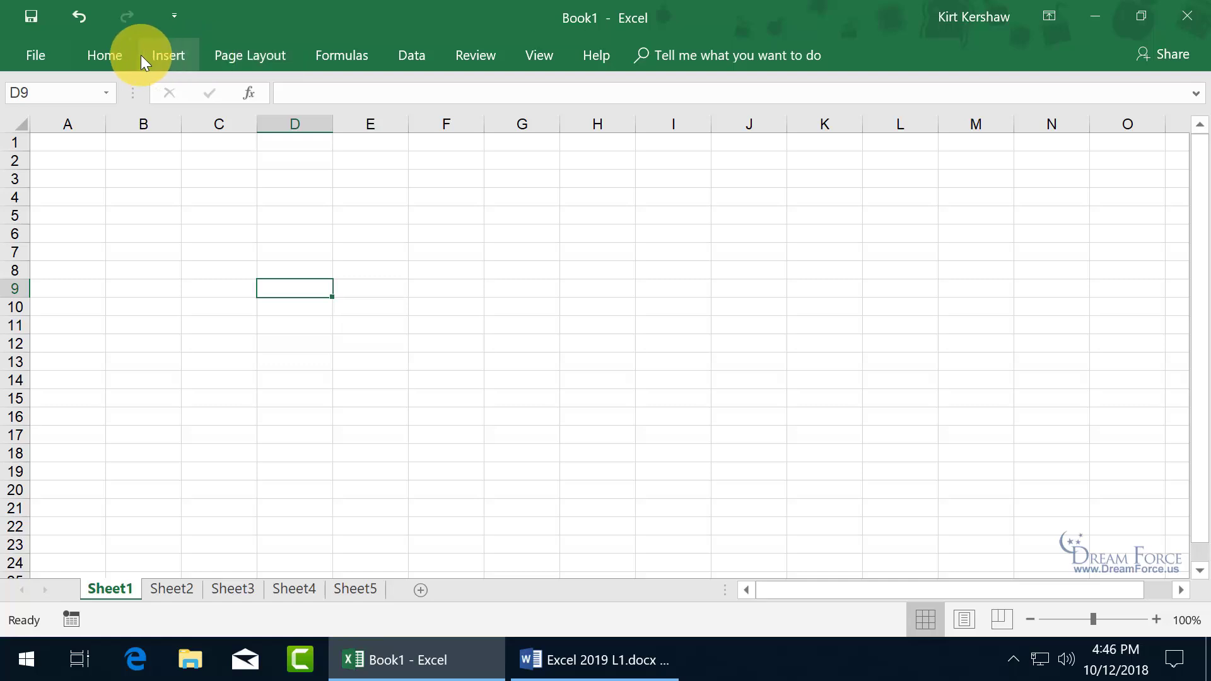
{"action": "double_click", "coordinate": [116, 58]}
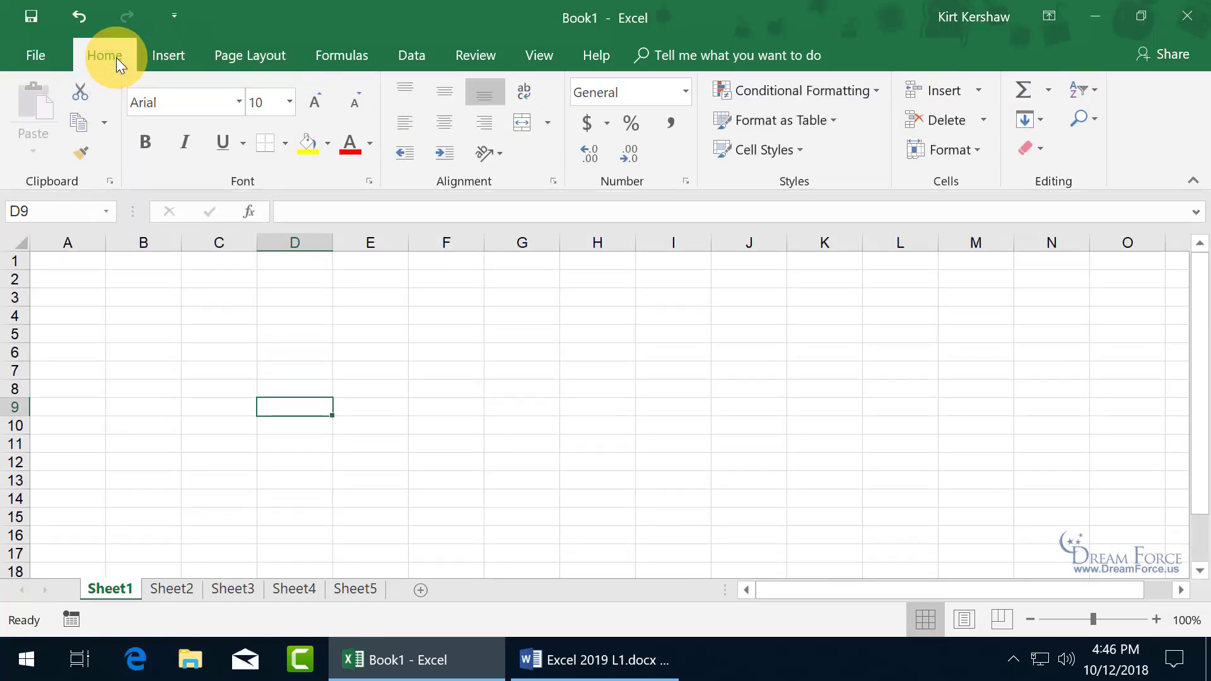
{"action": "left_click", "coordinate": [1194, 184]}
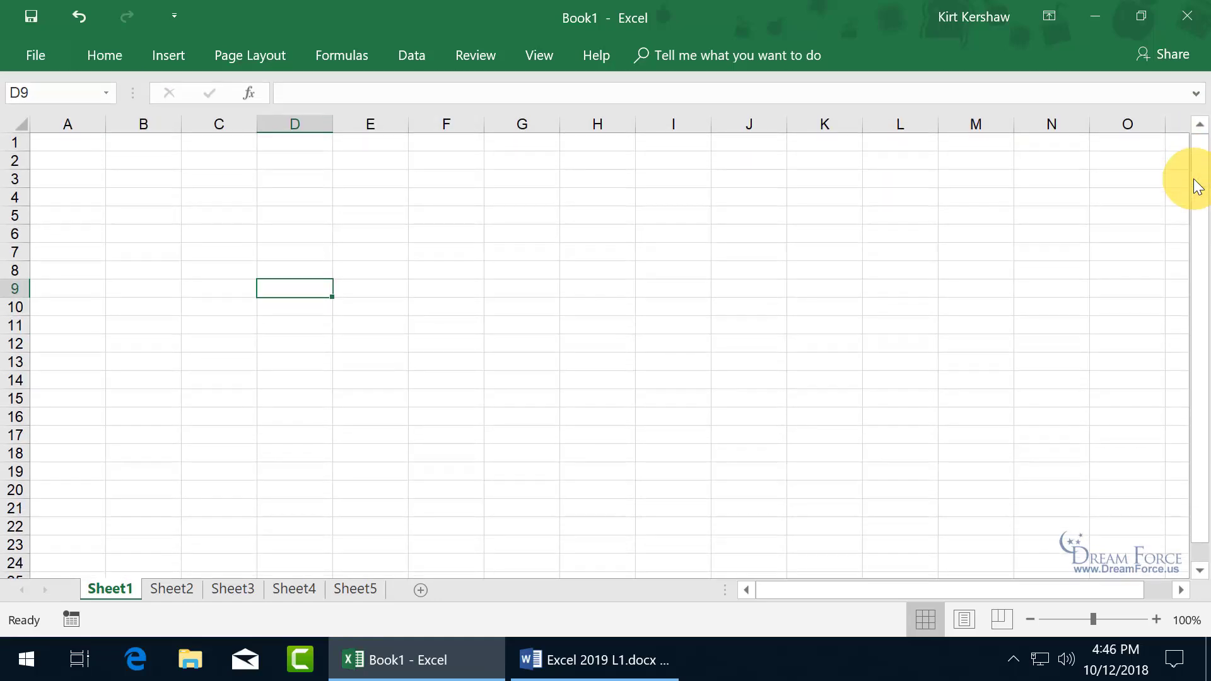
{"action": "key", "text": "ctrl+F1"}
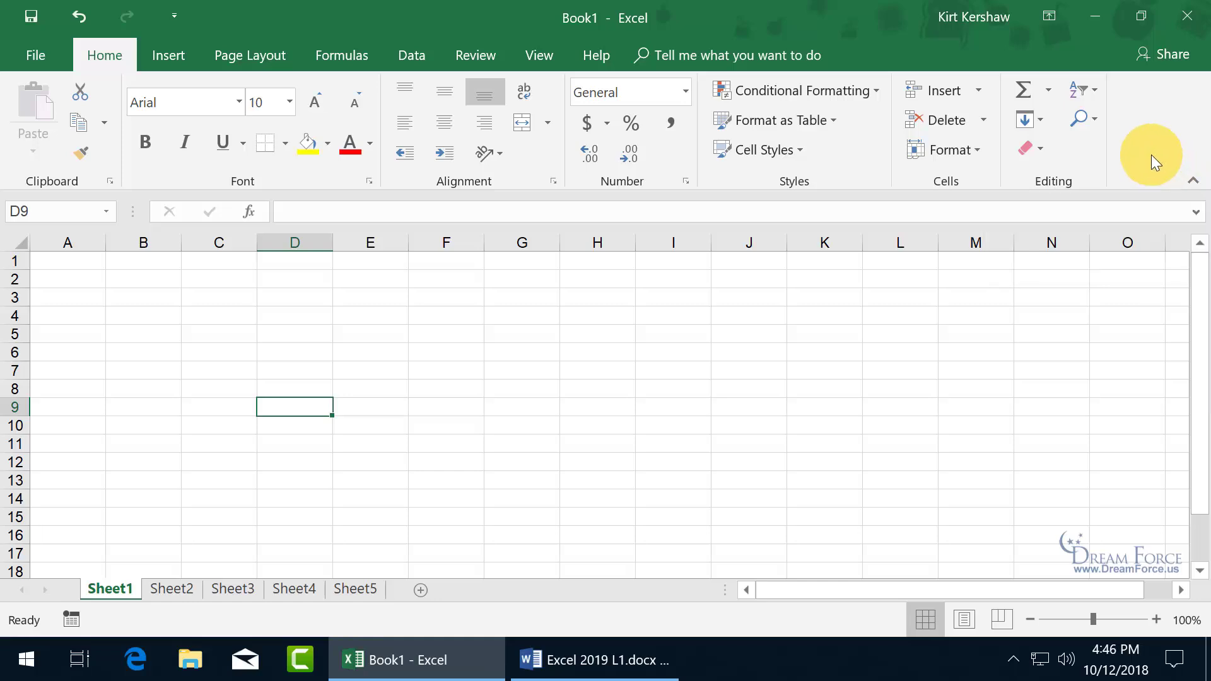
{"action": "left_click", "coordinate": [1049, 18]}
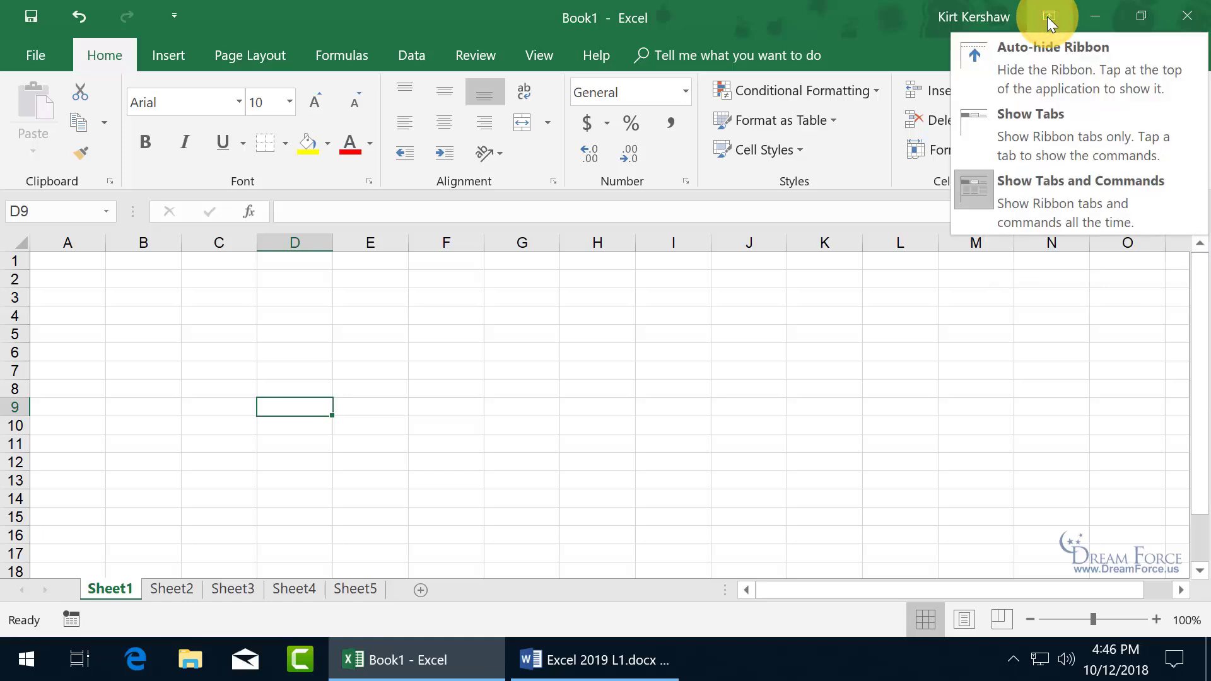
{"action": "left_click", "coordinate": [1039, 70]}
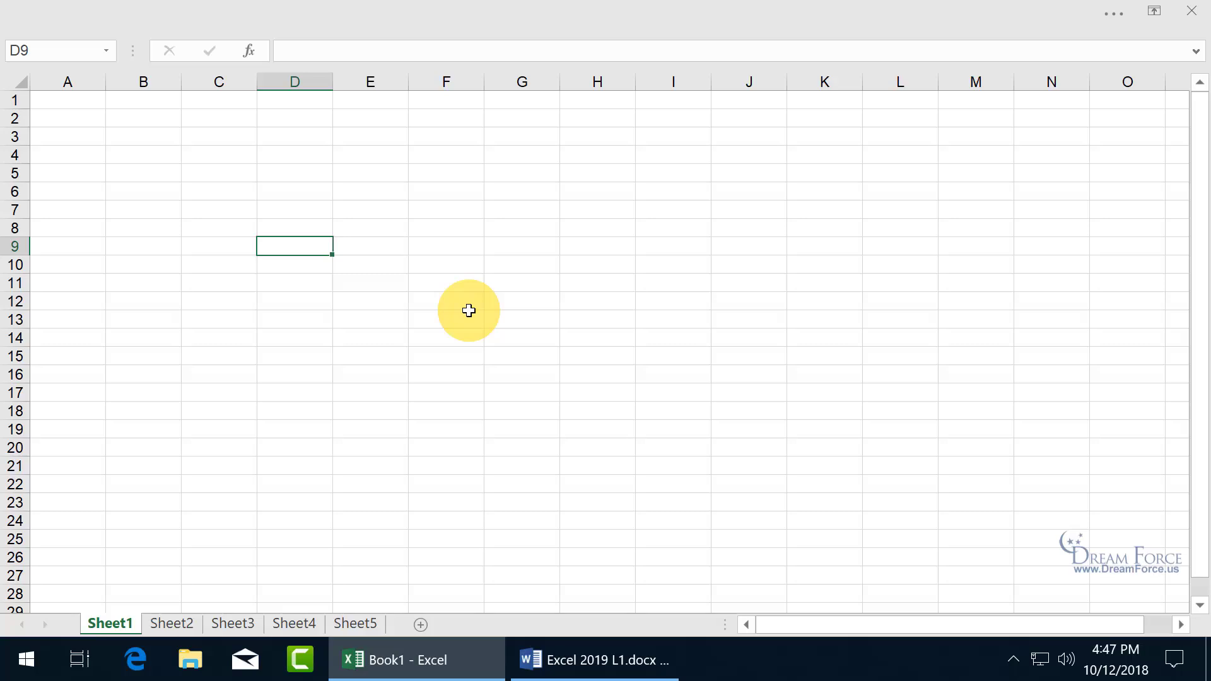
{"action": "left_click", "coordinate": [366, 282]}
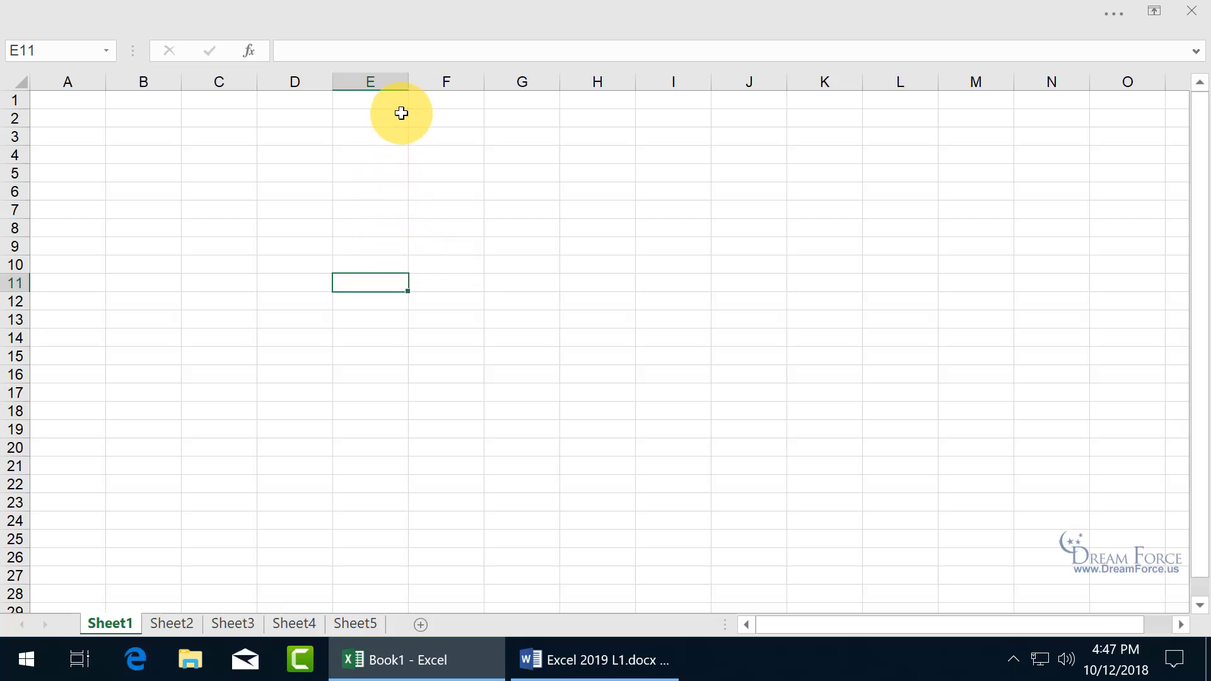
{"action": "mouse_move", "coordinate": [408, 5]}
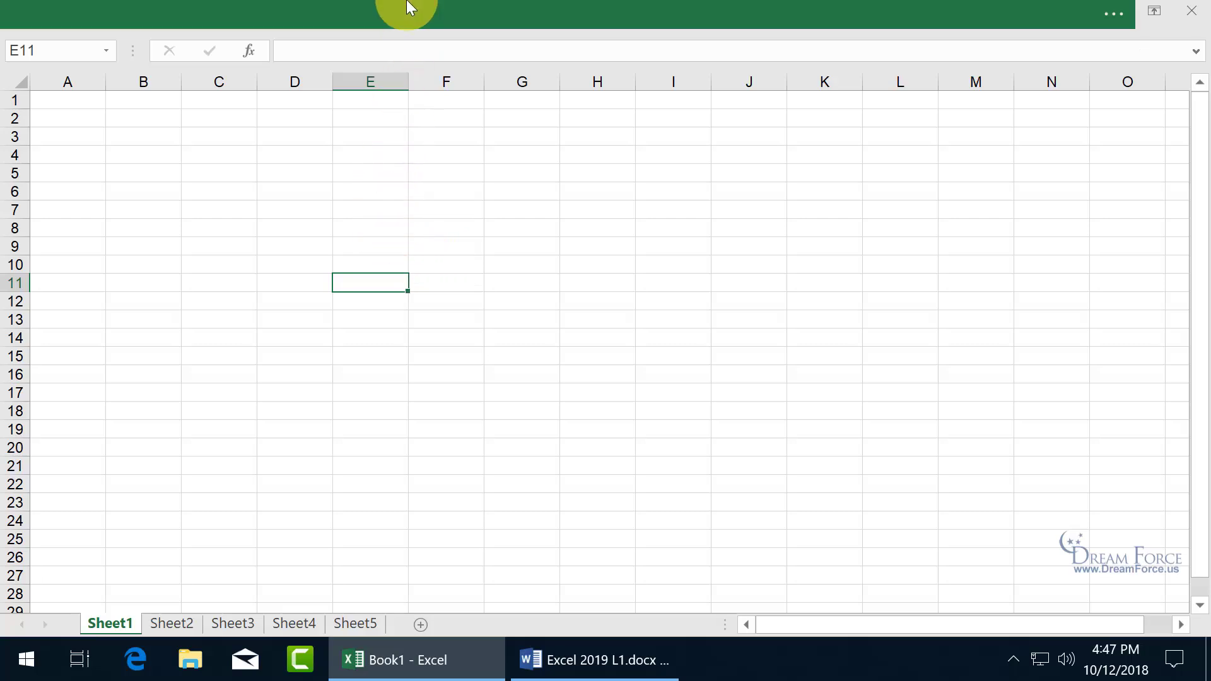
{"action": "left_click", "coordinate": [412, 17]}
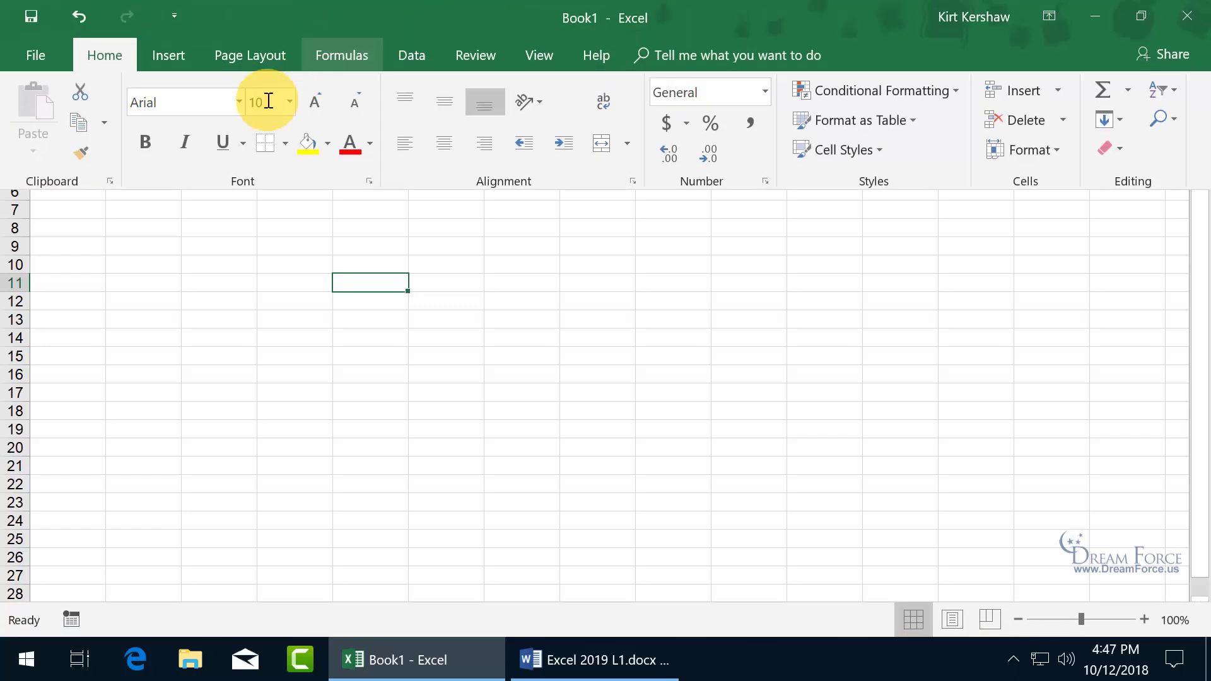
{"action": "left_click", "coordinate": [313, 283]}
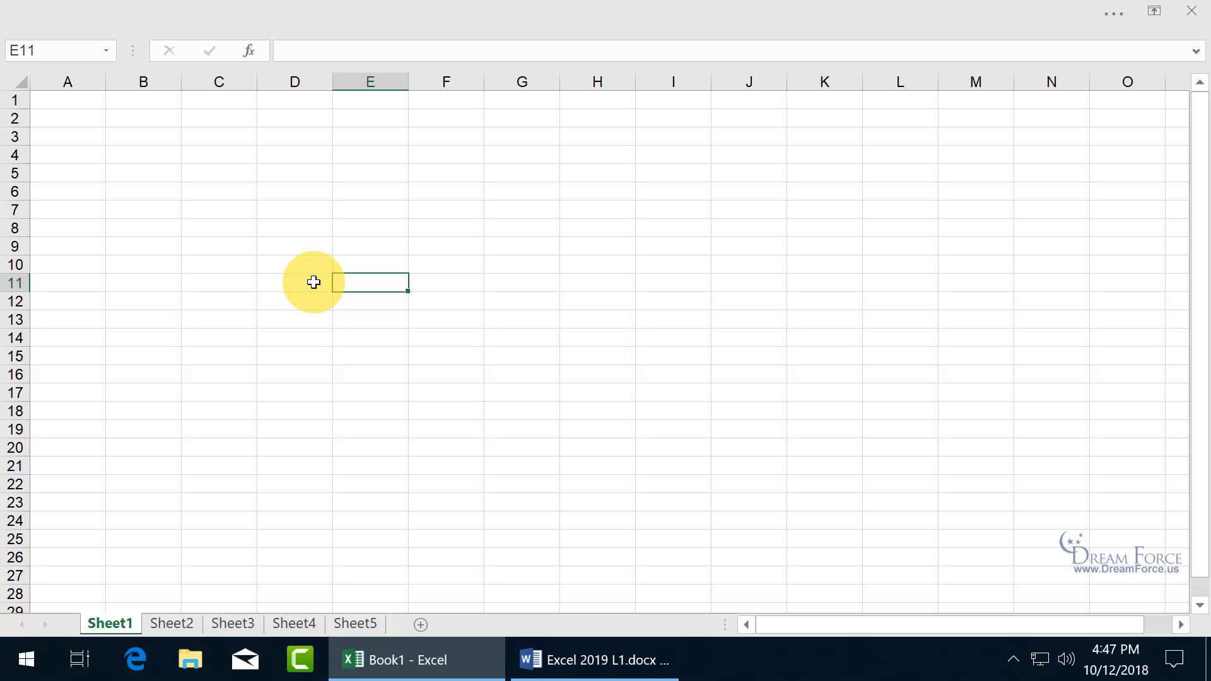
{"action": "left_click", "coordinate": [516, 10]}
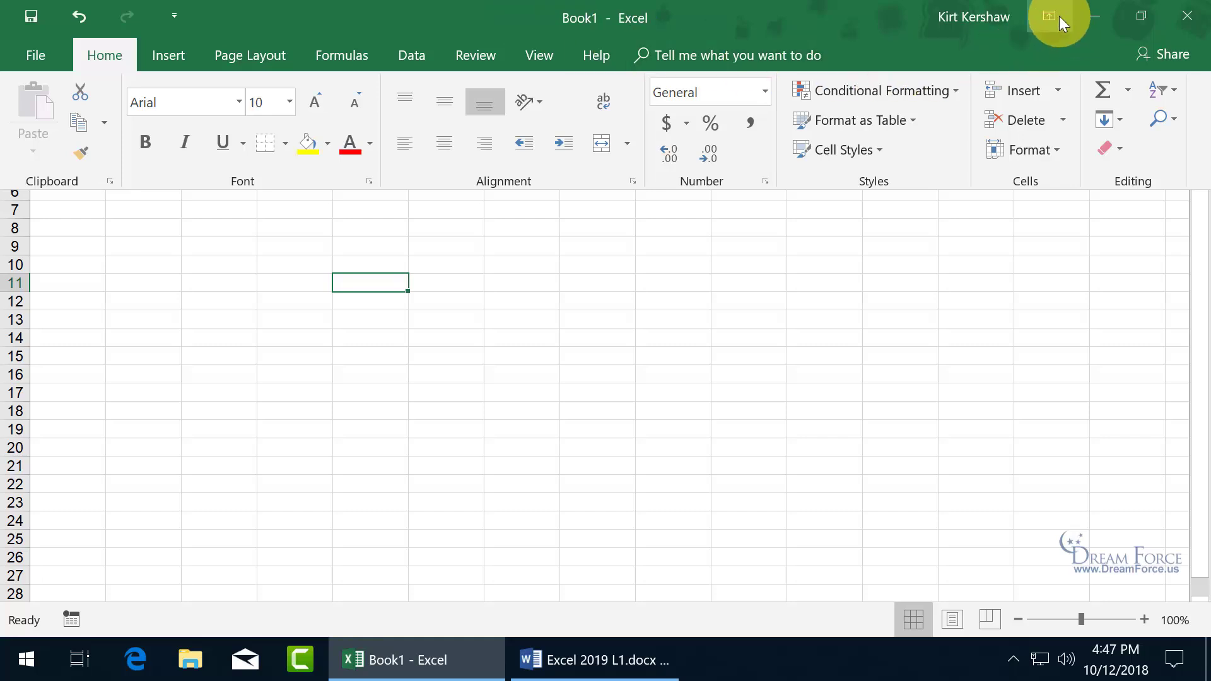
{"action": "left_click", "coordinate": [1058, 16]}
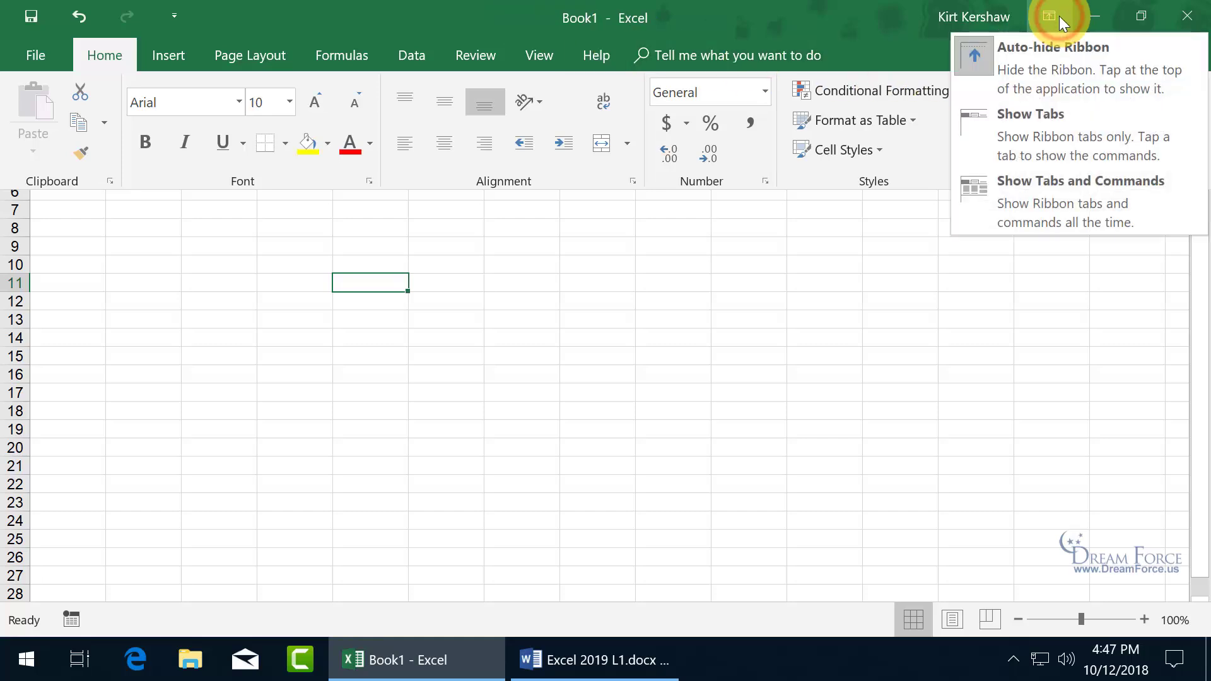
{"action": "left_click", "coordinate": [1032, 195]}
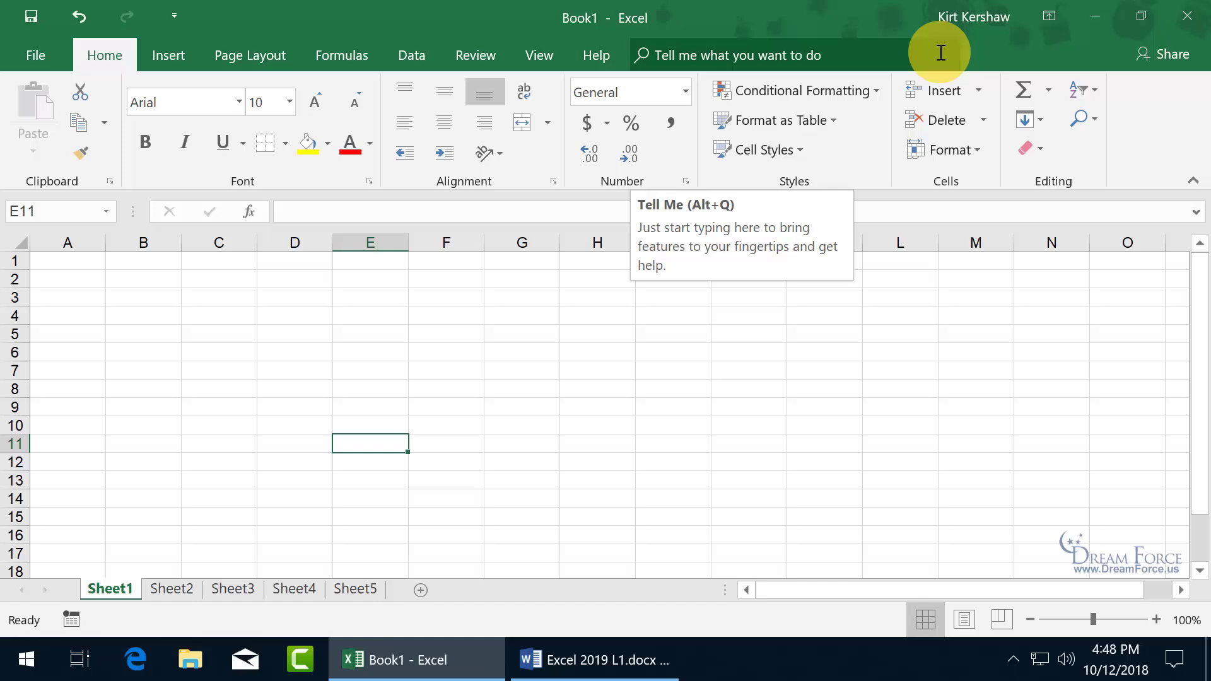
Open Customize the Ribbon from the ribbon's right-click menu
{"action": "right_click", "coordinate": [520, 149]}
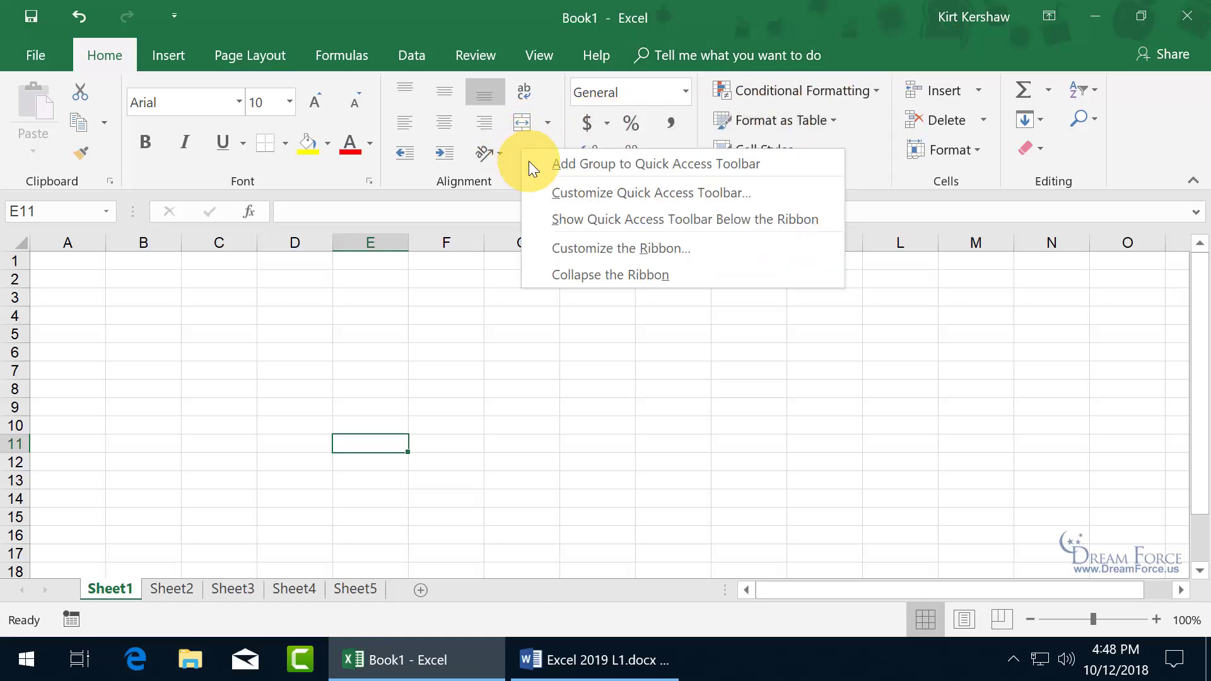
{"action": "left_click", "coordinate": [564, 249]}
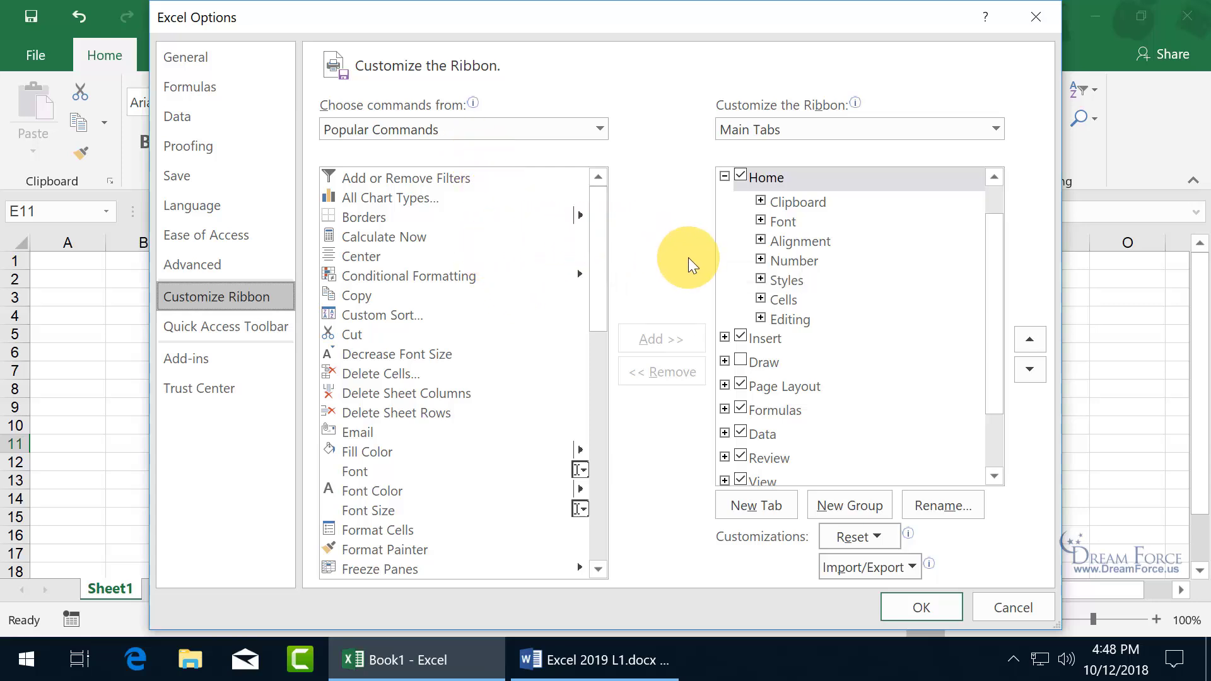
Switch the Choose commands from list to All Commands
{"action": "left_click", "coordinate": [599, 128]}
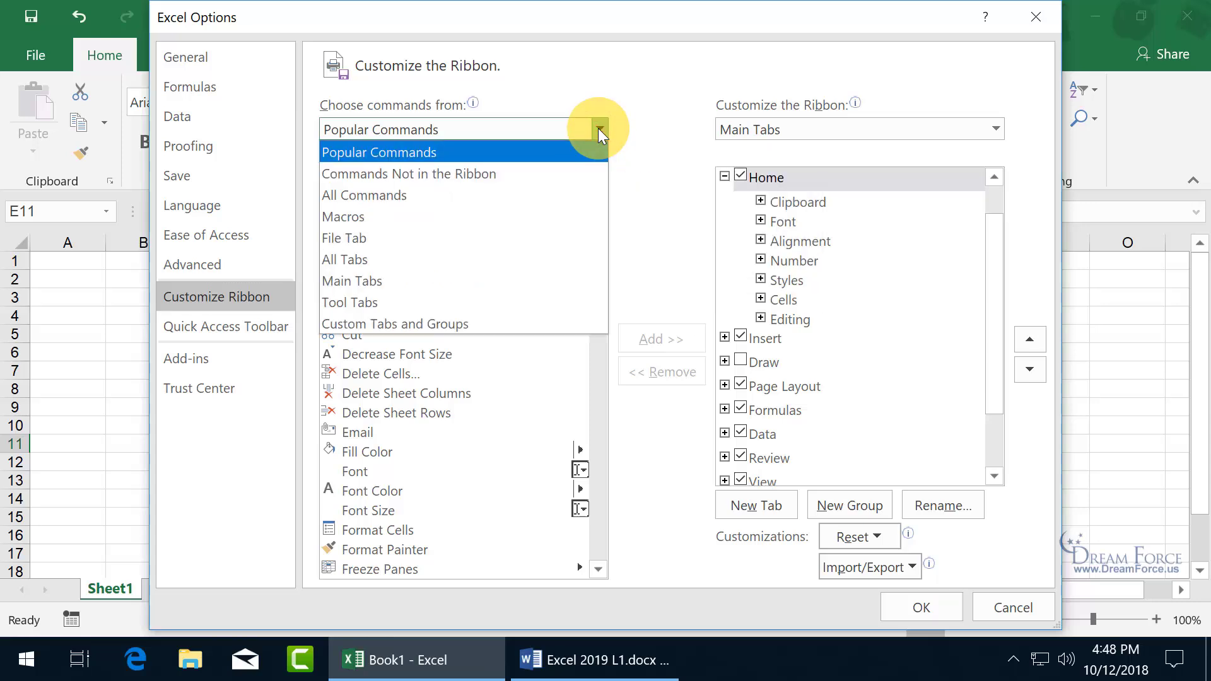
{"action": "left_click", "coordinate": [449, 198]}
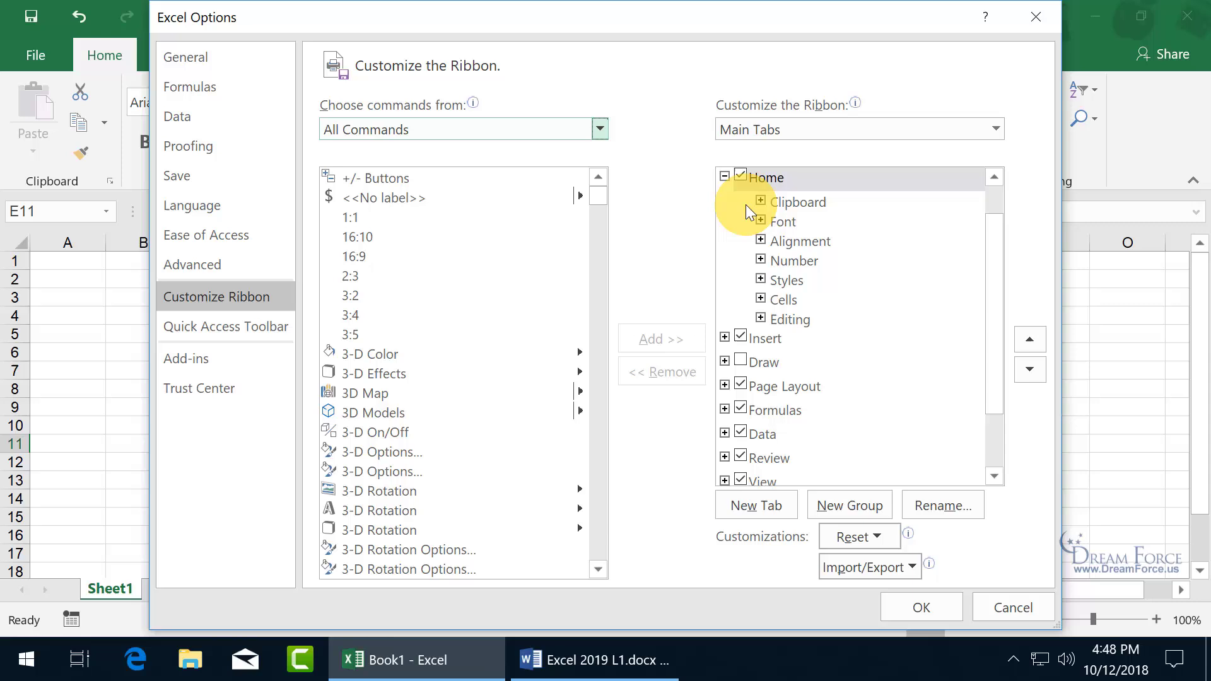
Enable the Draw and Developer tabs; disable Insert, Page Layout, Formulas, Data, Review and View
{"action": "left_click", "coordinate": [743, 361]}
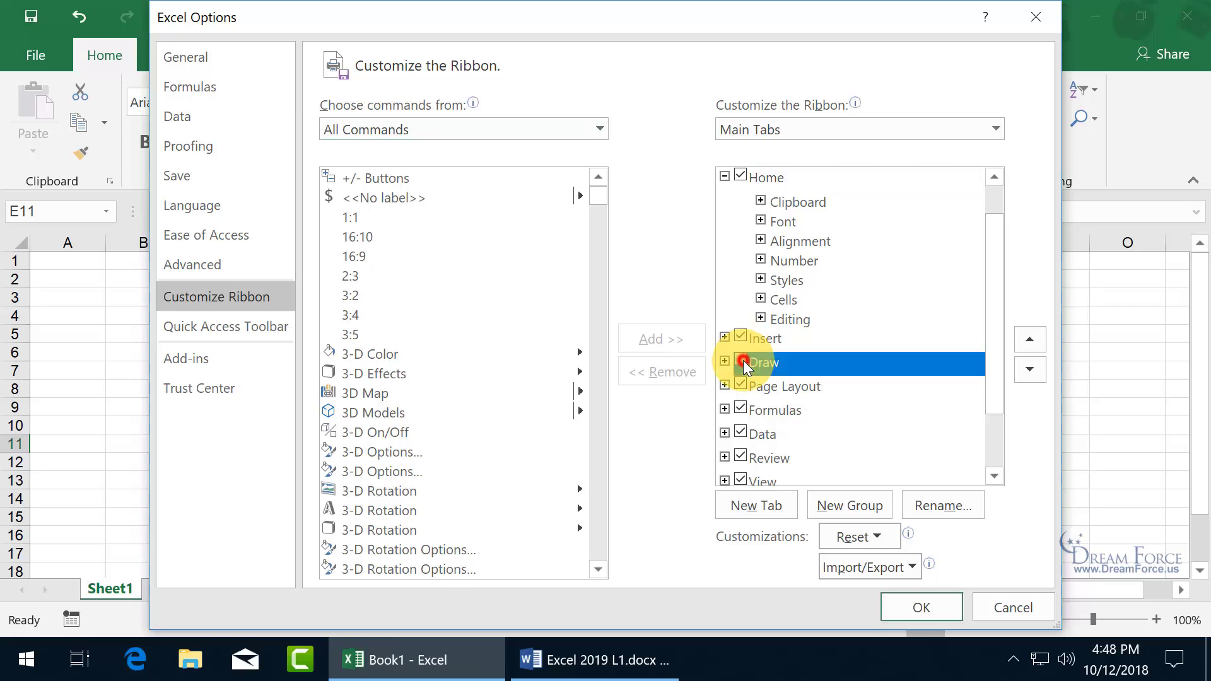
{"action": "left_click", "coordinate": [741, 334]}
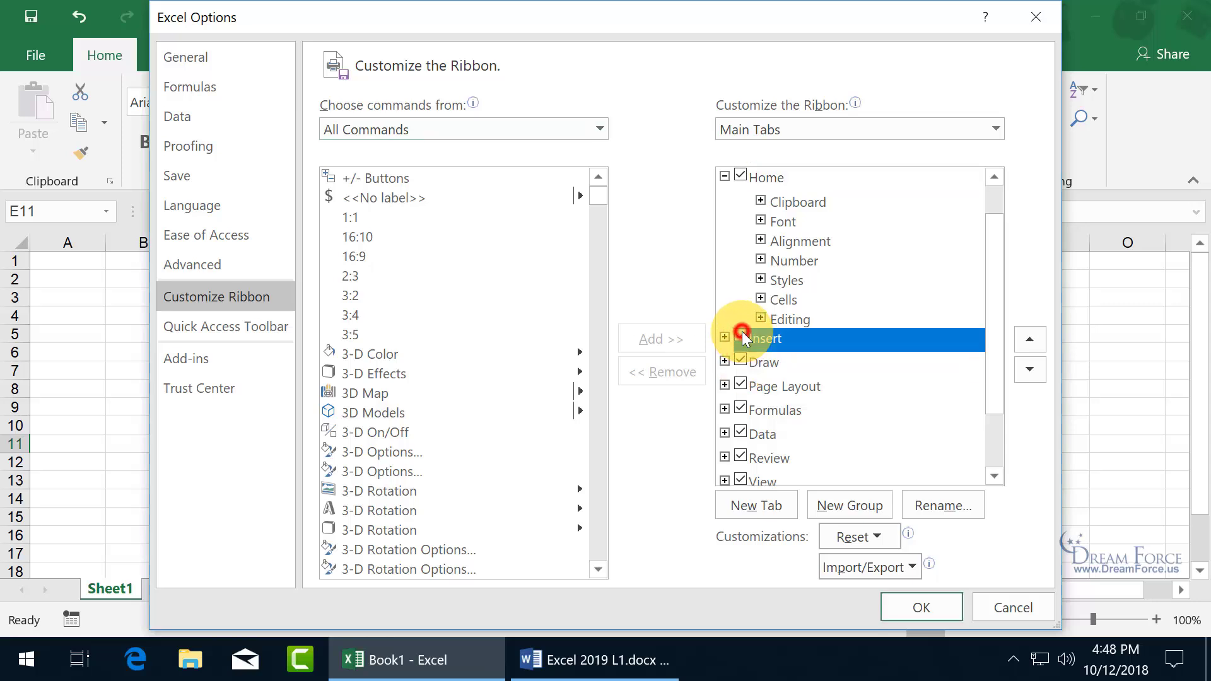
{"action": "left_click", "coordinate": [742, 383]}
{"action": "left_click", "coordinate": [742, 408]}
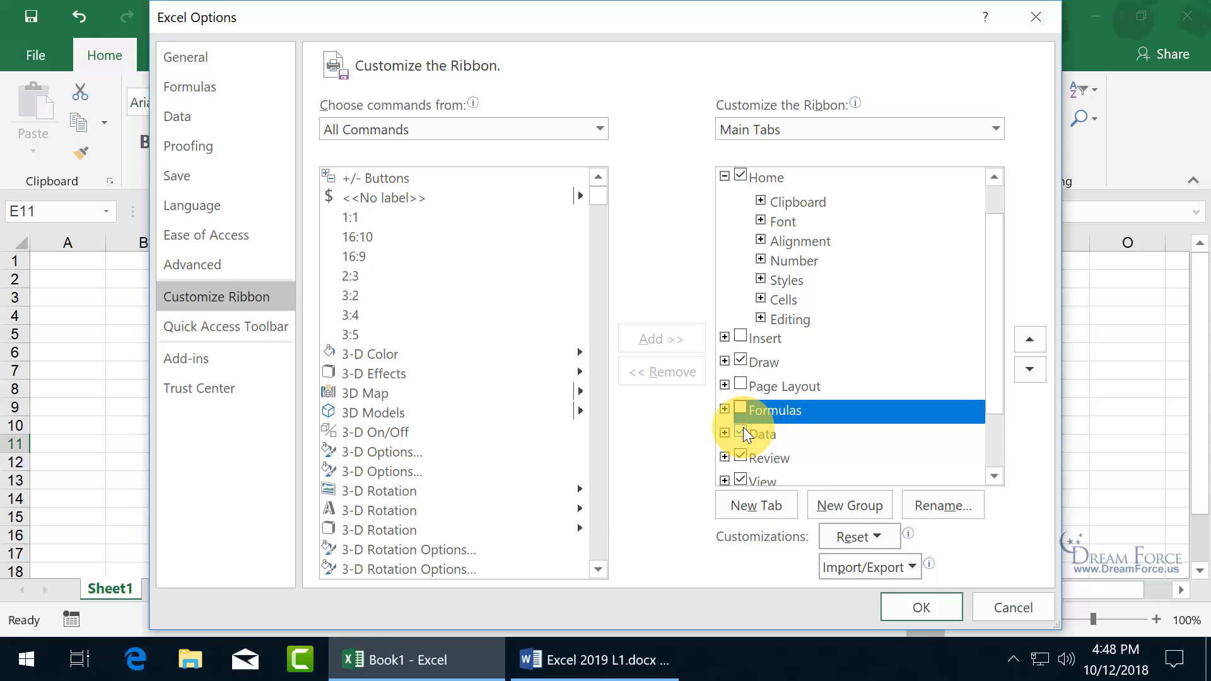
{"action": "left_click", "coordinate": [745, 432]}
{"action": "left_click", "coordinate": [744, 454]}
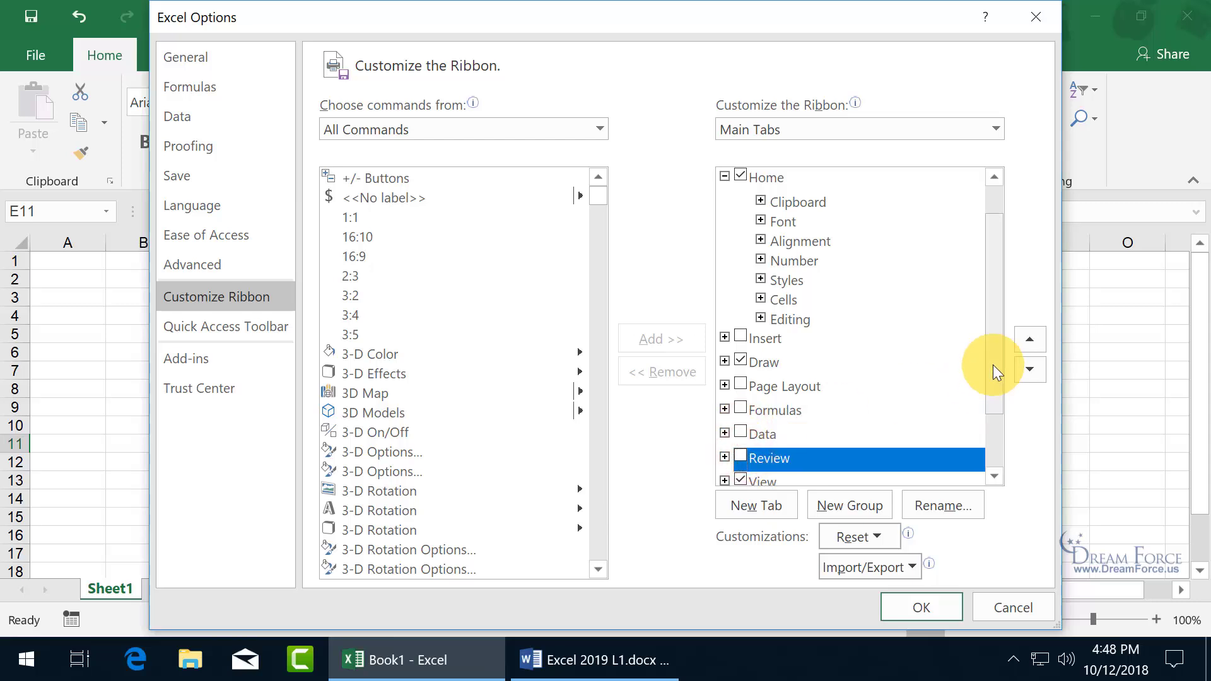
{"action": "left_click_drag", "start_coordinate": [992, 364], "coordinate": [991, 440]}
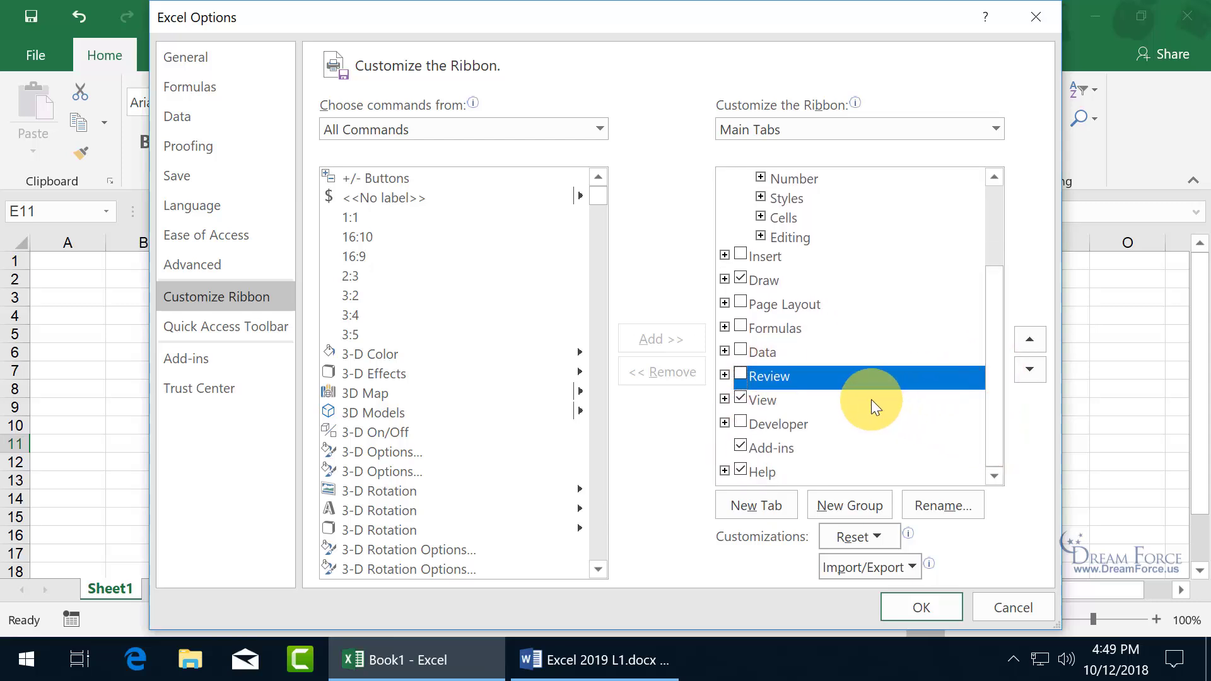
{"action": "left_click", "coordinate": [741, 398]}
{"action": "left_click", "coordinate": [743, 421]}
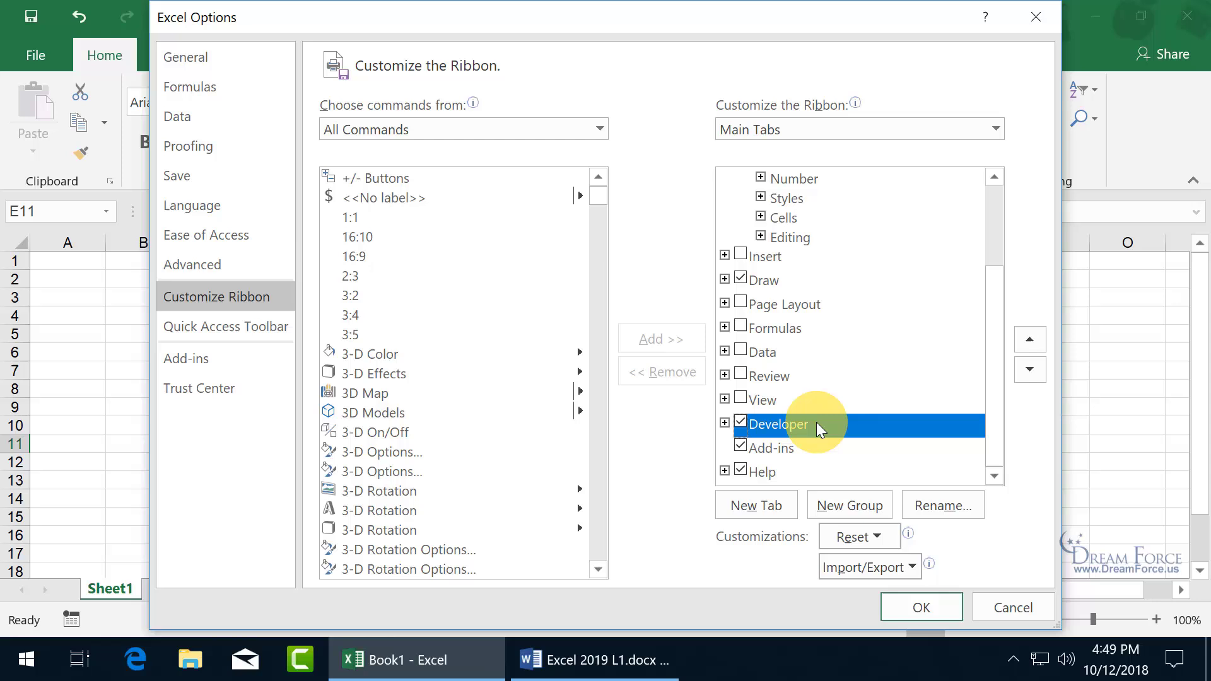
Expand the Home tab's Clipboard group to list its commands
{"action": "left_click_drag", "start_coordinate": [988, 285], "coordinate": [985, 212]}
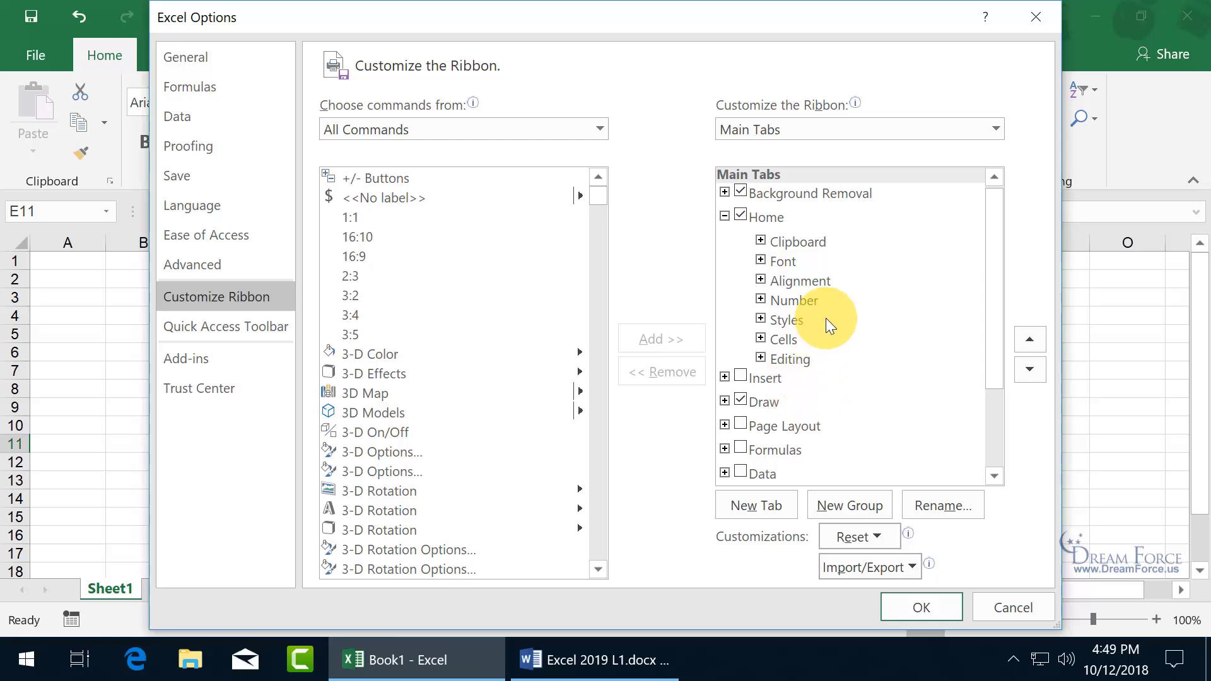
{"action": "left_click", "coordinate": [771, 217]}
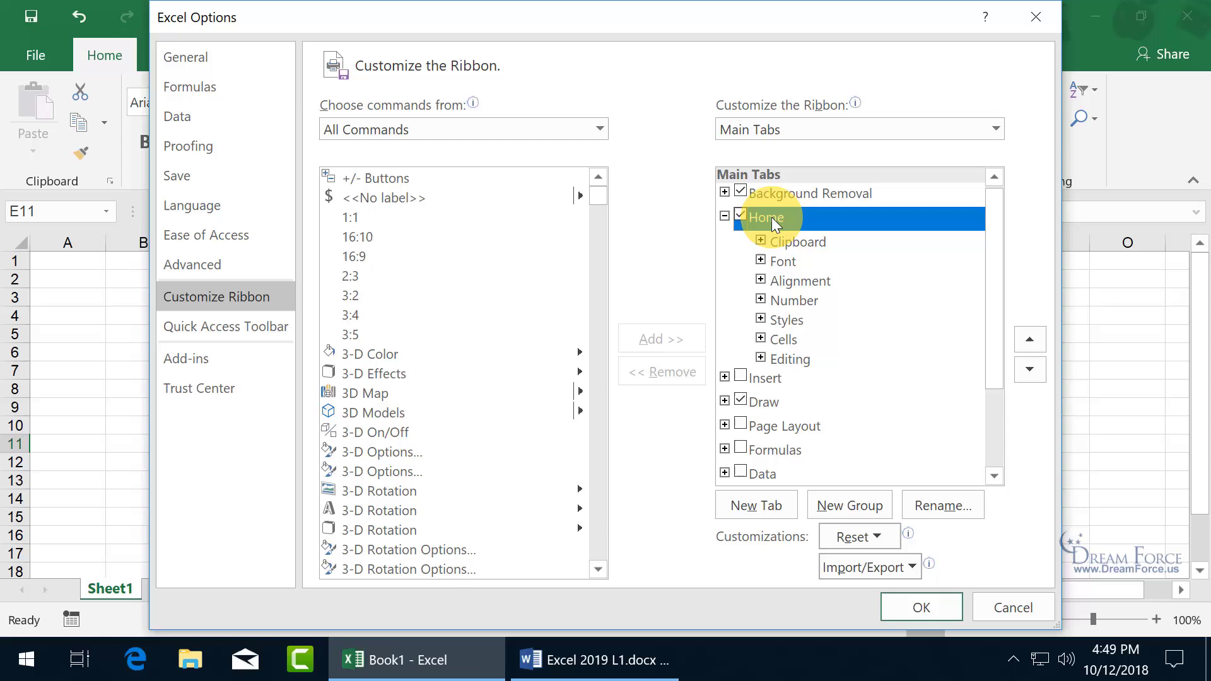
{"action": "left_click", "coordinate": [761, 241]}
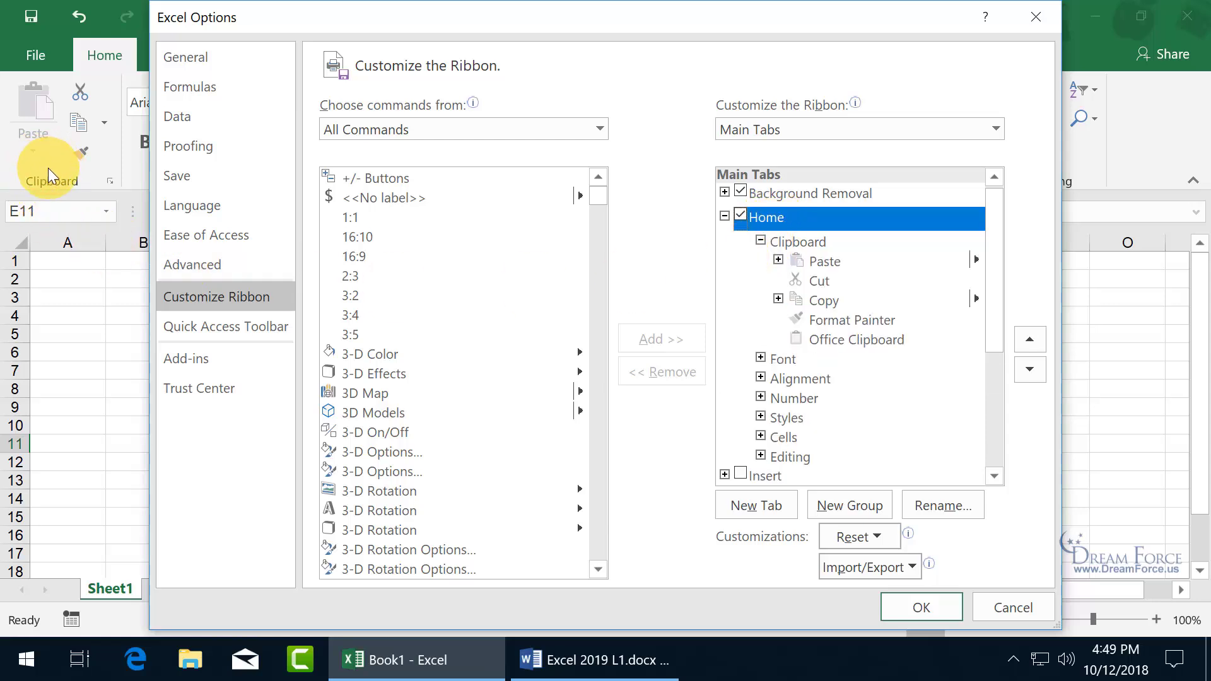
{"action": "left_click", "coordinate": [793, 243]}
{"action": "left_click", "coordinate": [376, 374]}
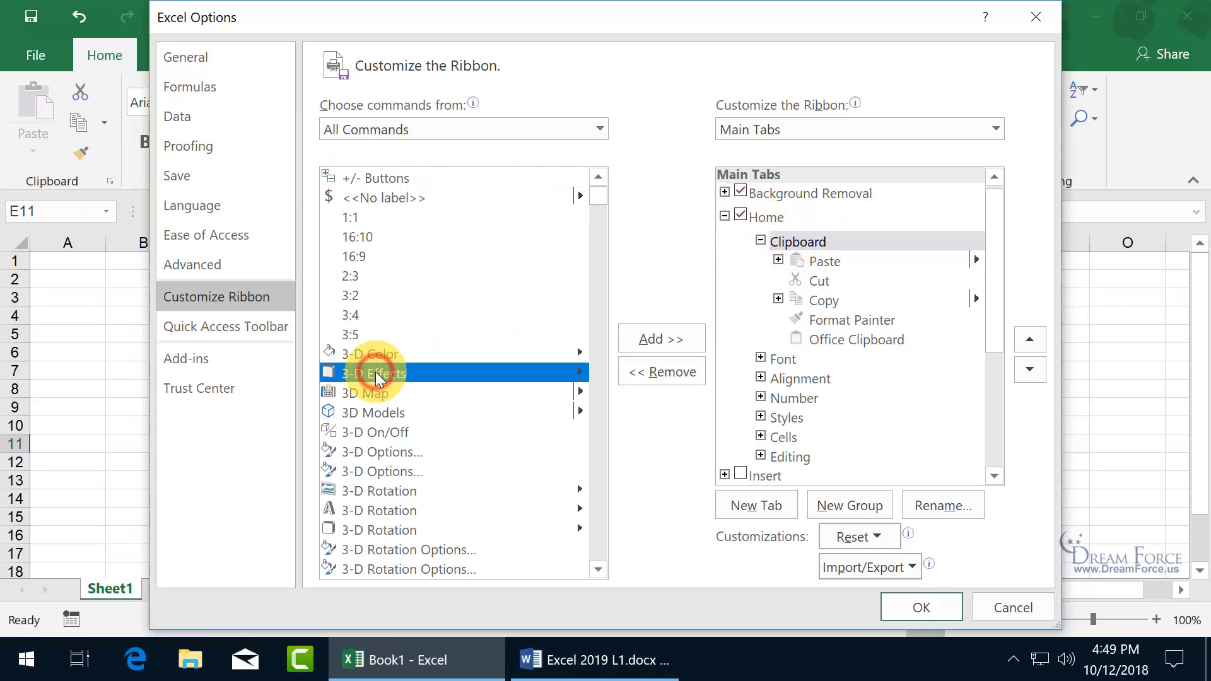
{"action": "left_click", "coordinate": [655, 341]}
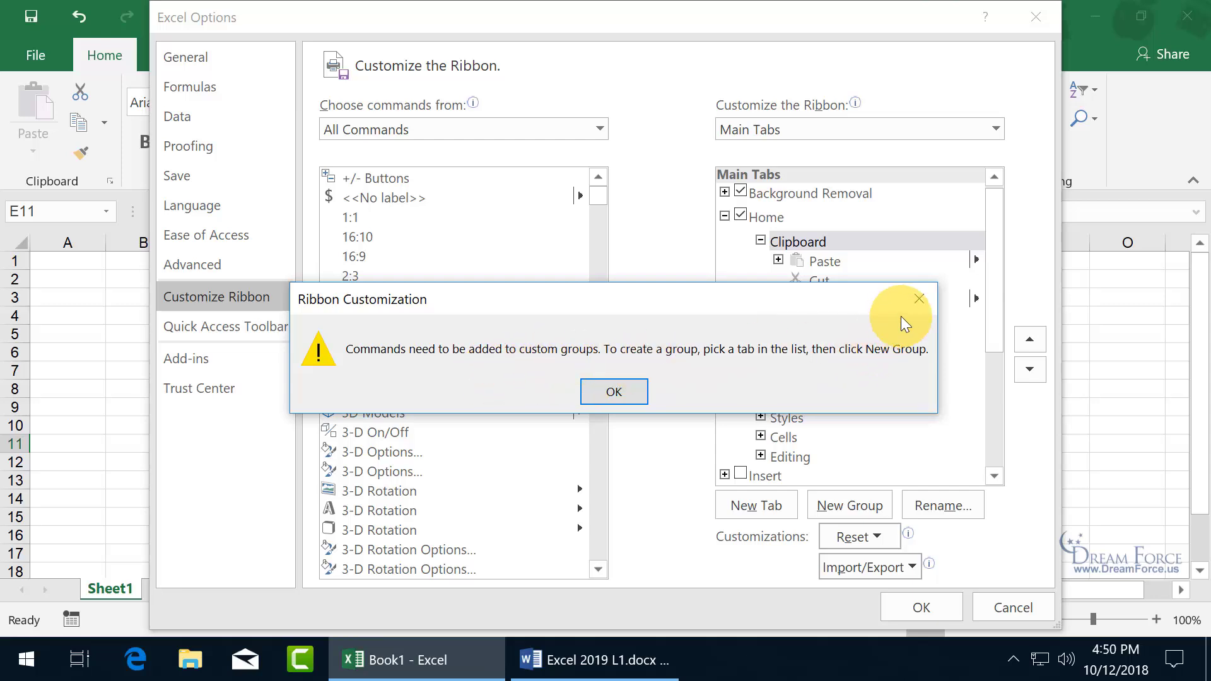
{"action": "left_click", "coordinate": [920, 299]}
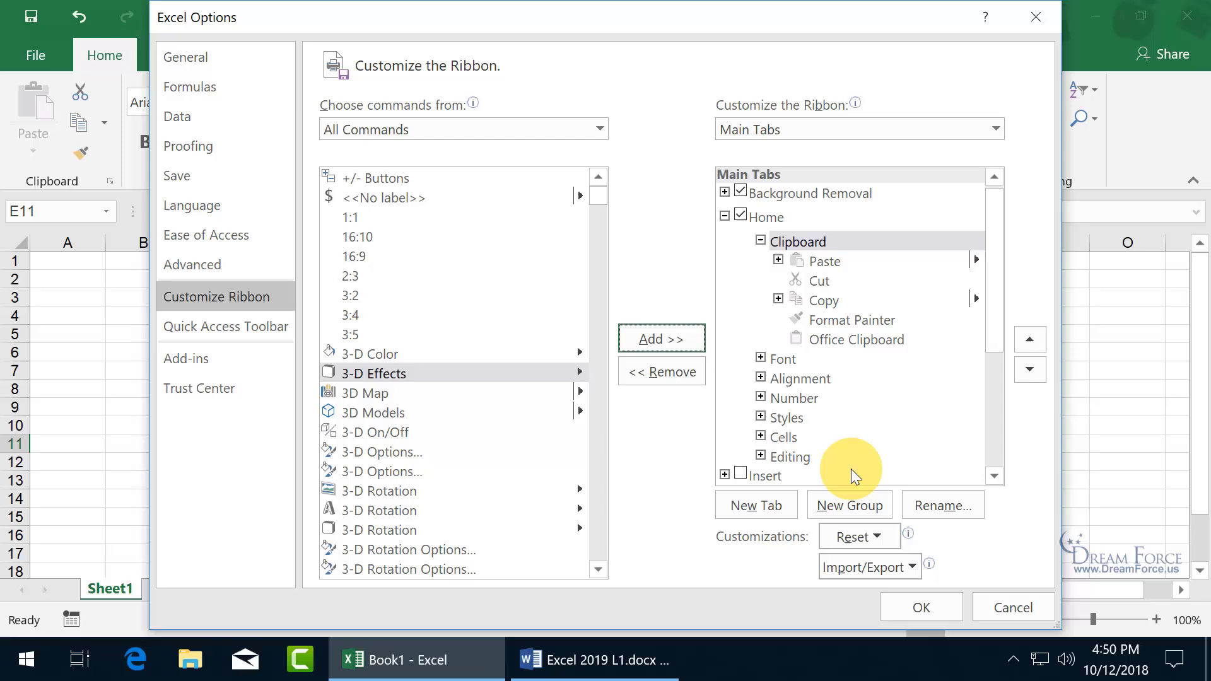
Add a new group after Clipboard on Home and rename it Fancy
{"action": "left_click", "coordinate": [856, 505]}
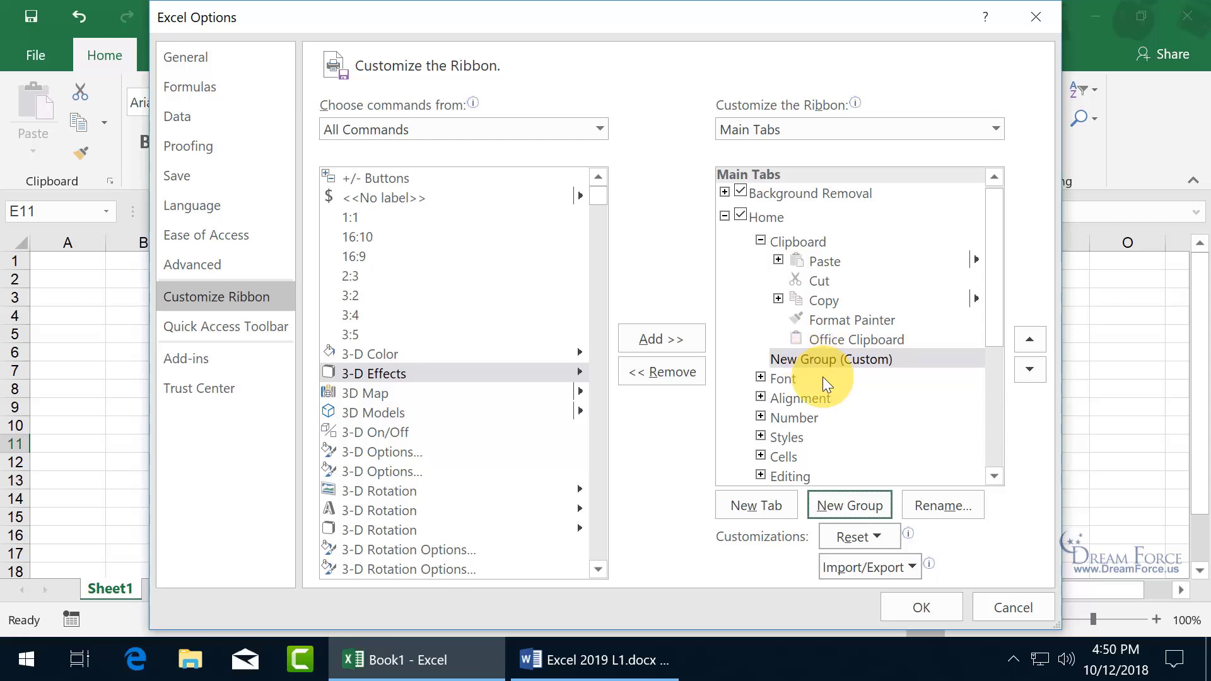
{"action": "left_click", "coordinate": [930, 500]}
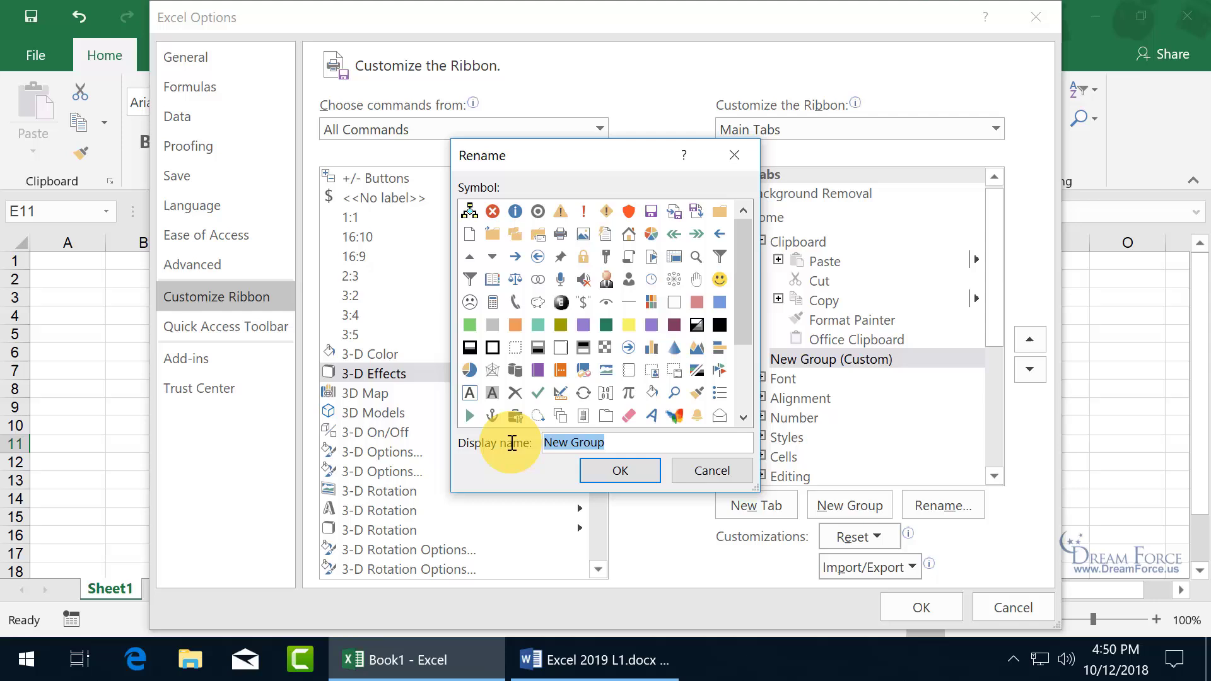
{"action": "type", "text": "Fancy"}
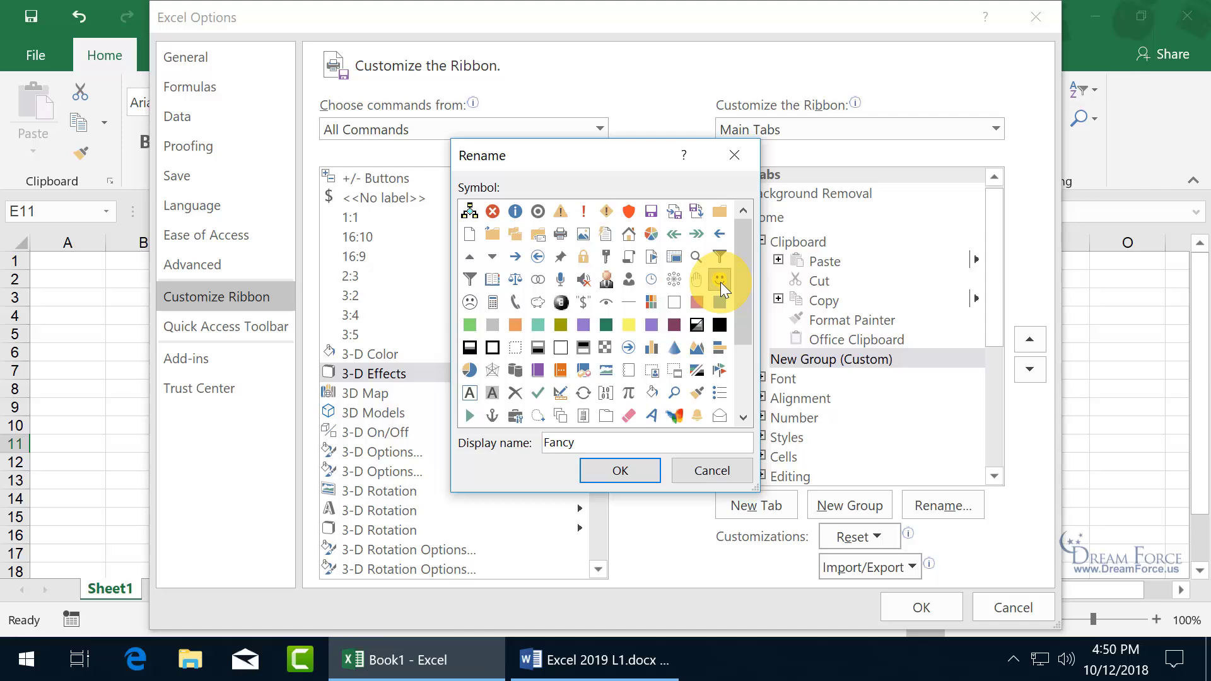
{"action": "left_click", "coordinate": [617, 473]}
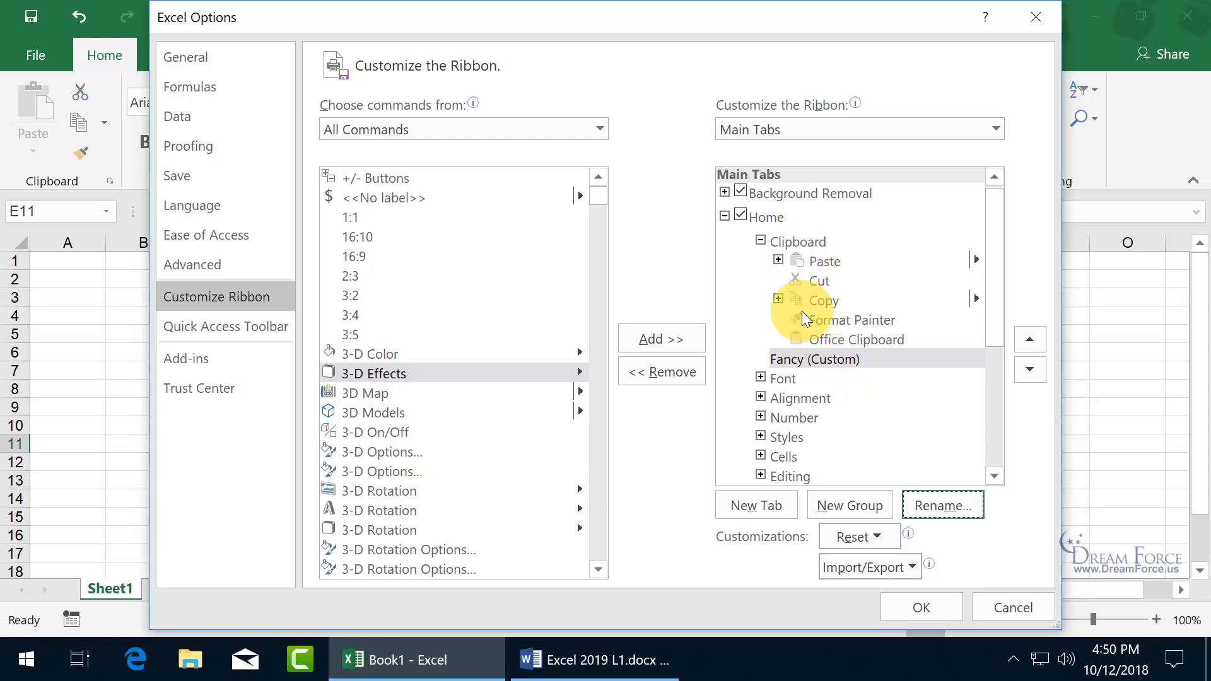
Move Font up, then remove Font, Alignment, Number, Styles, Cells and Editing from Home
{"action": "left_click", "coordinate": [784, 378]}
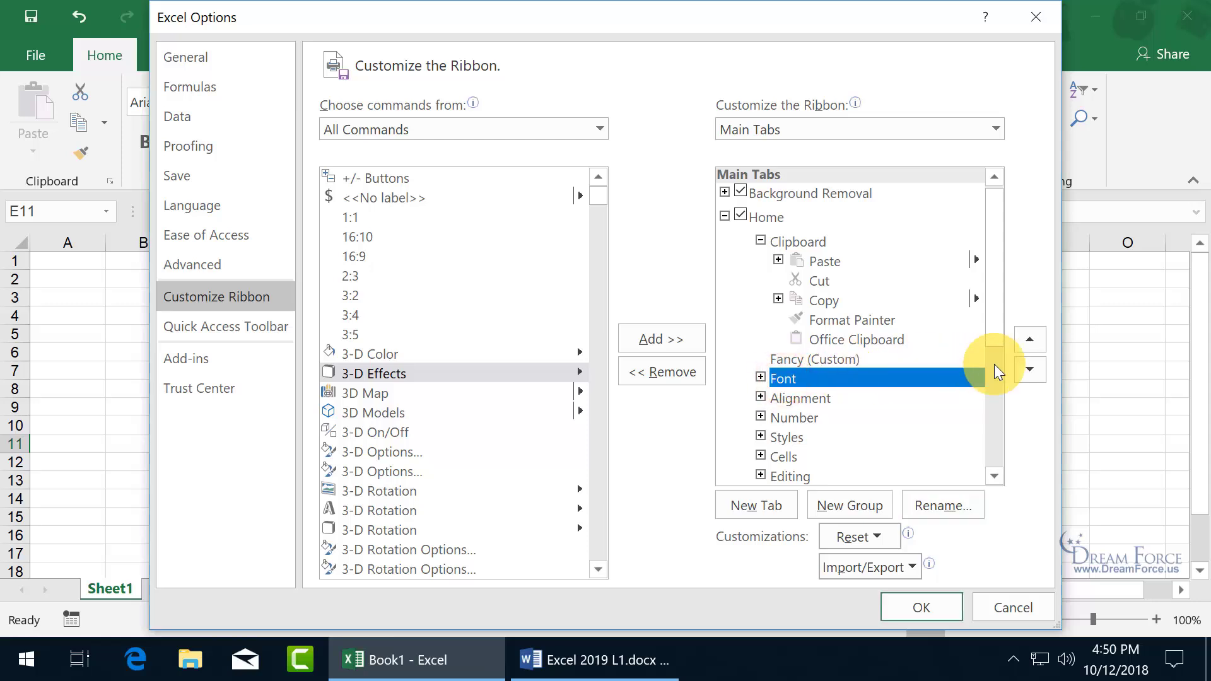
{"action": "left_click", "coordinate": [1037, 337]}
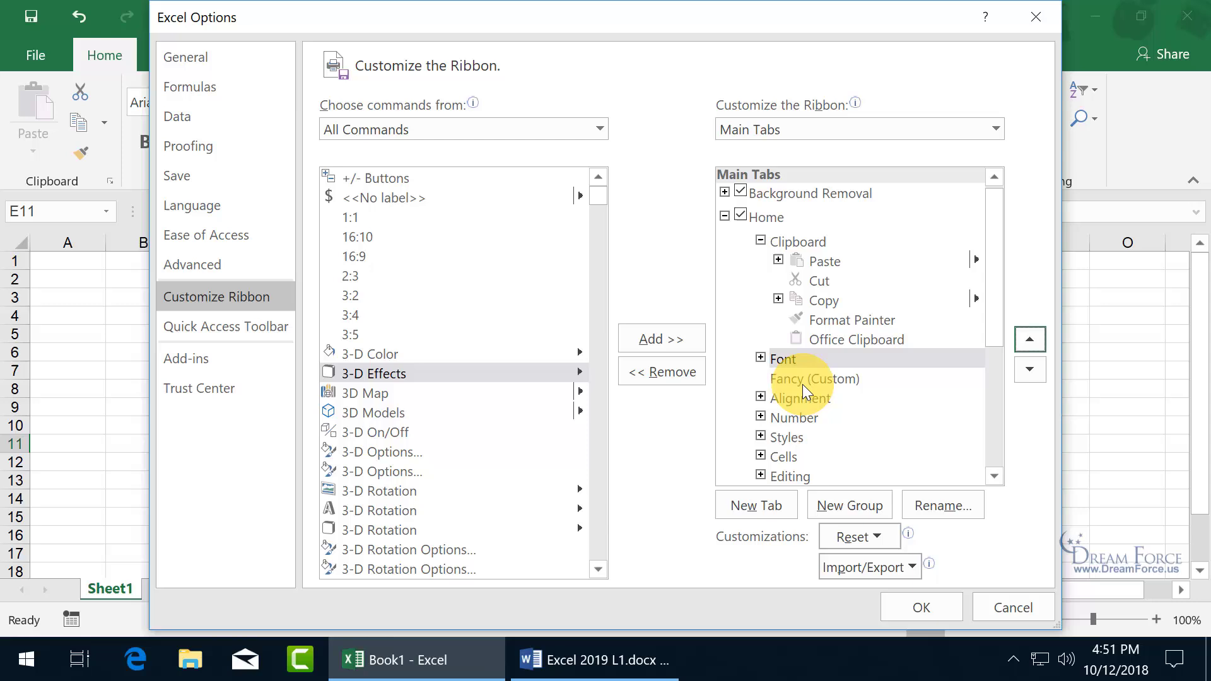
{"action": "left_click", "coordinate": [668, 372]}
{"action": "left_click", "coordinate": [771, 377]}
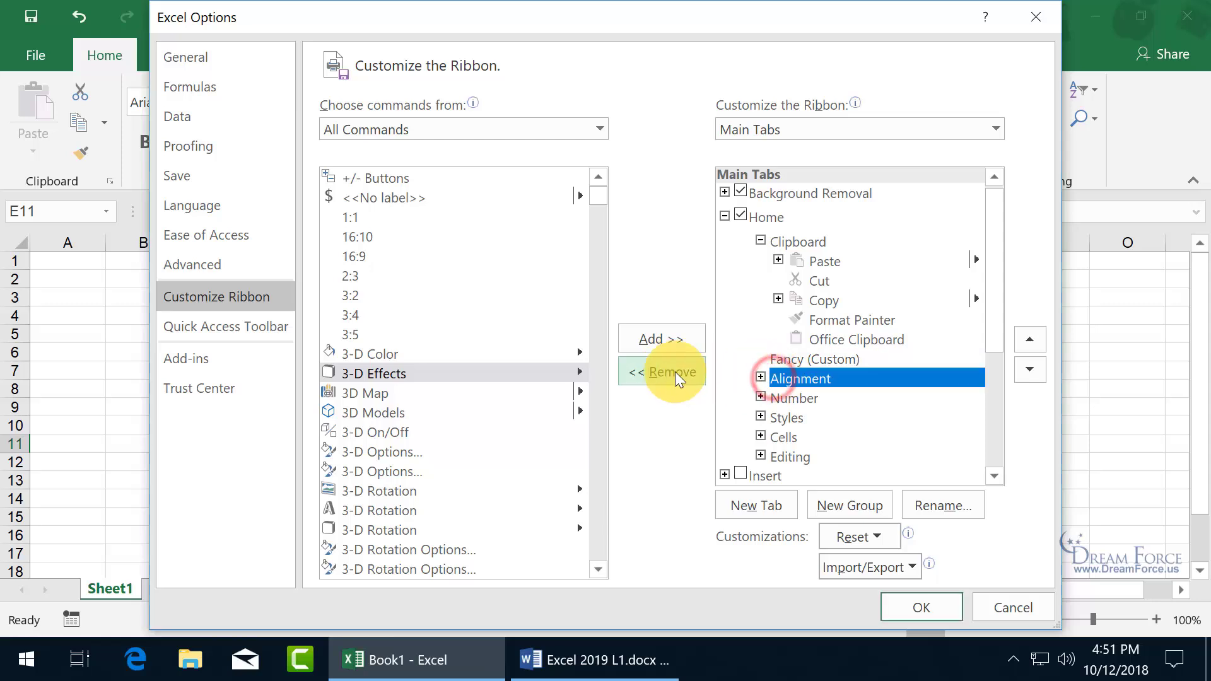
{"action": "left_click", "coordinate": [673, 372]}
{"action": "left_click", "coordinate": [673, 373]}
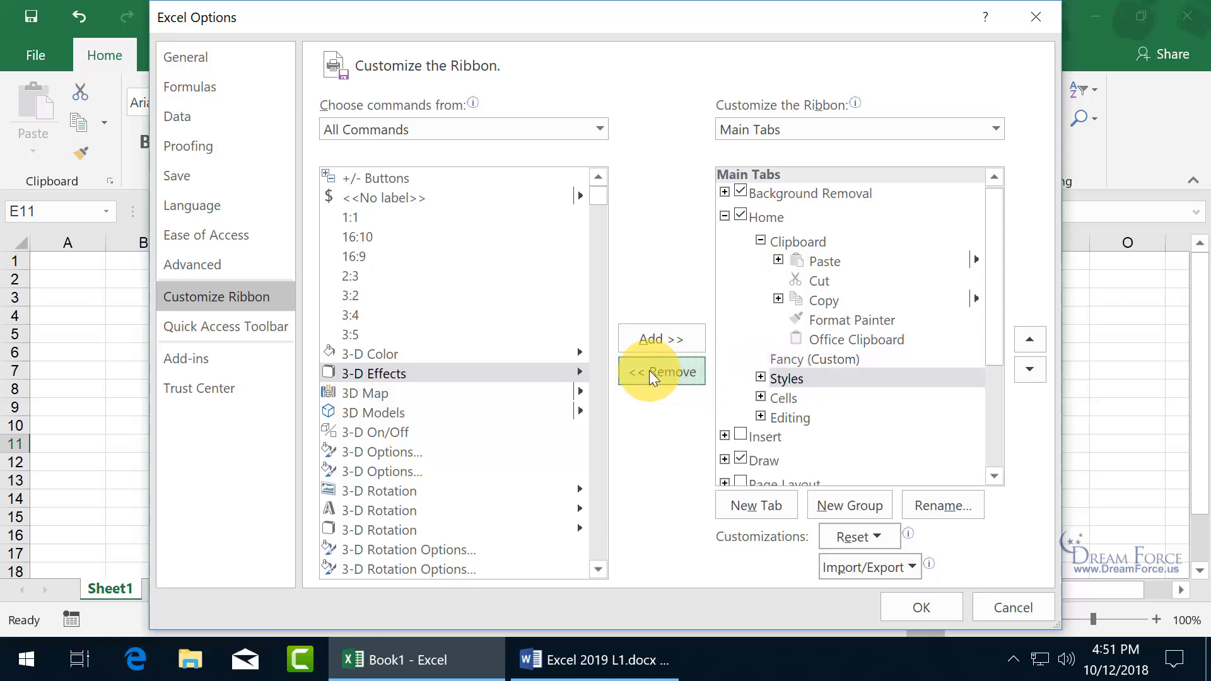
{"action": "left_click", "coordinate": [646, 369]}
{"action": "left_click", "coordinate": [646, 371]}
{"action": "left_click", "coordinate": [646, 370]}
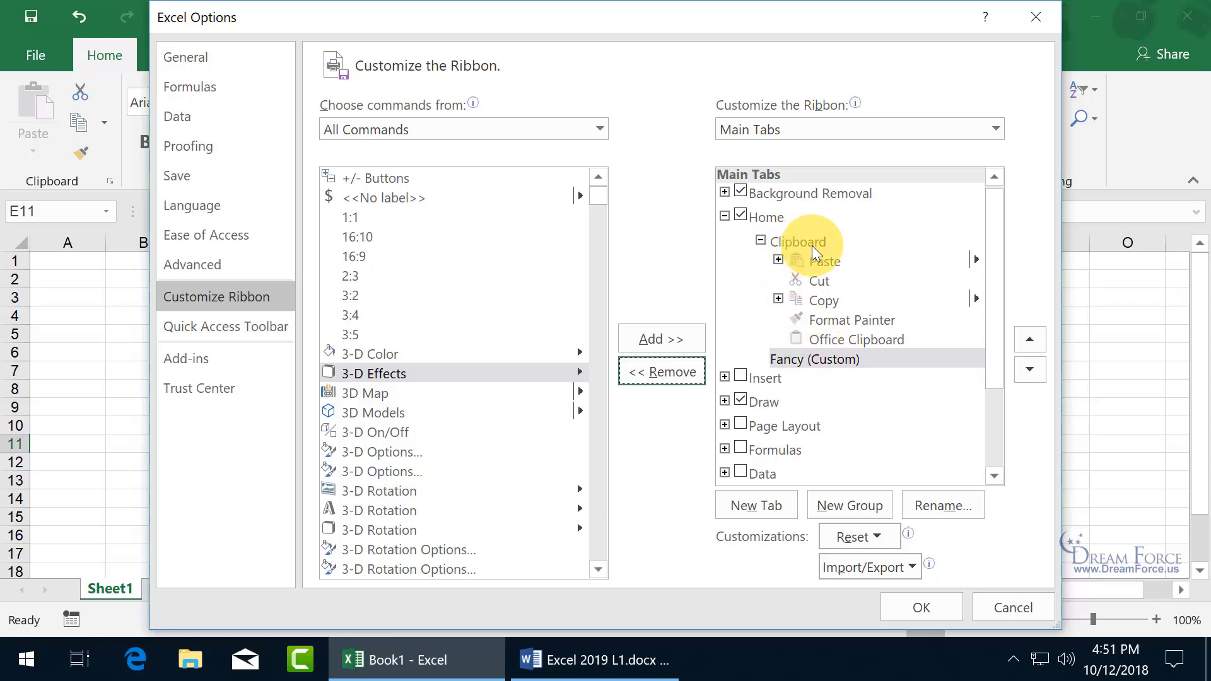
Add 3D Models, 3-D Effects and 3-D Options from All Commands to the Fancy group
{"action": "left_click", "coordinate": [810, 354]}
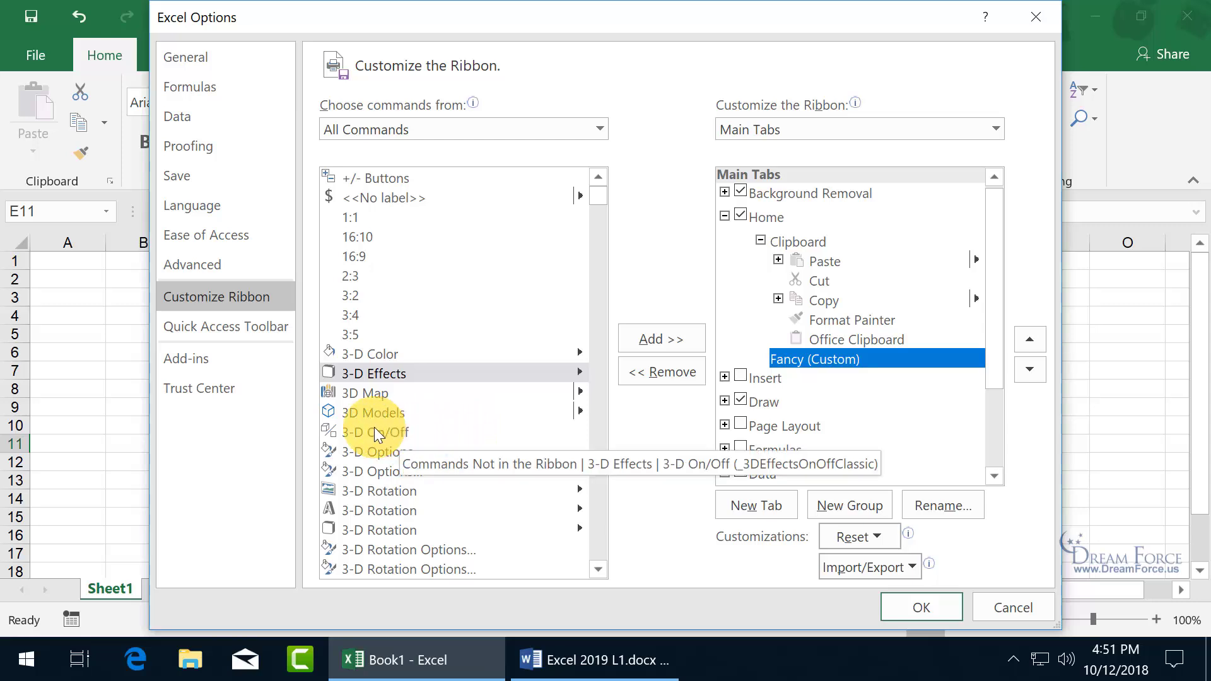
{"action": "left_click", "coordinate": [371, 412]}
{"action": "left_click", "coordinate": [662, 340]}
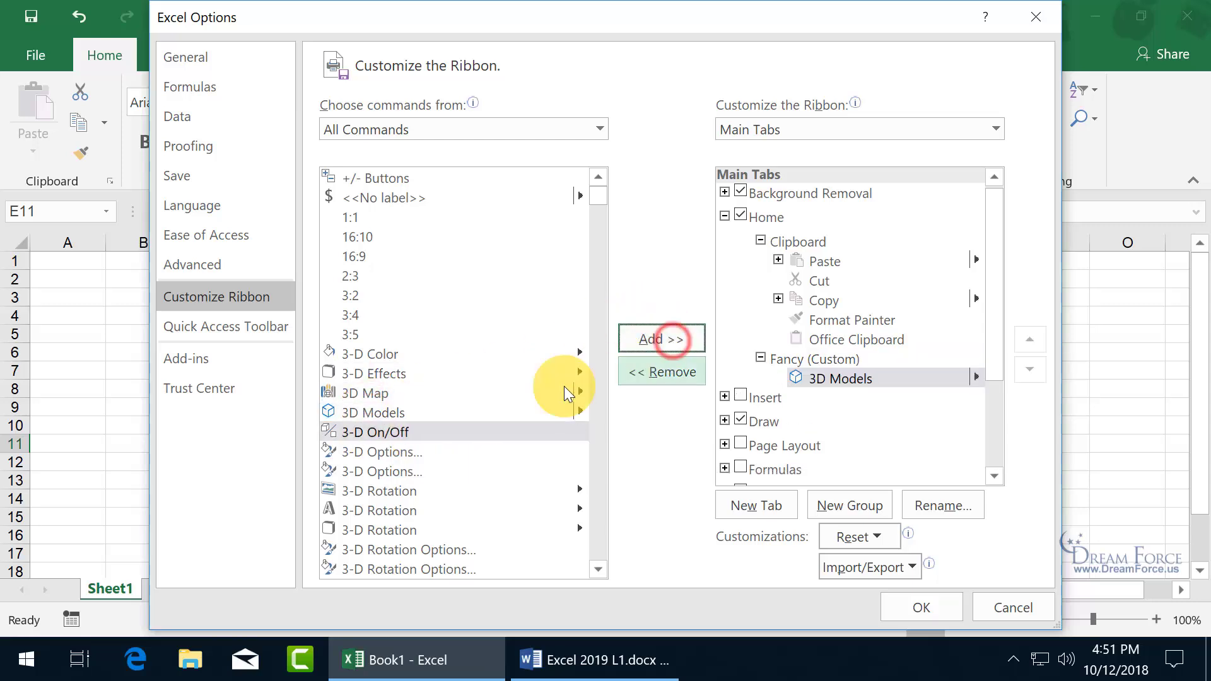
{"action": "left_click", "coordinate": [381, 374]}
{"action": "left_click", "coordinate": [652, 339]}
{"action": "left_click", "coordinate": [400, 471]}
{"action": "left_click", "coordinate": [653, 341]}
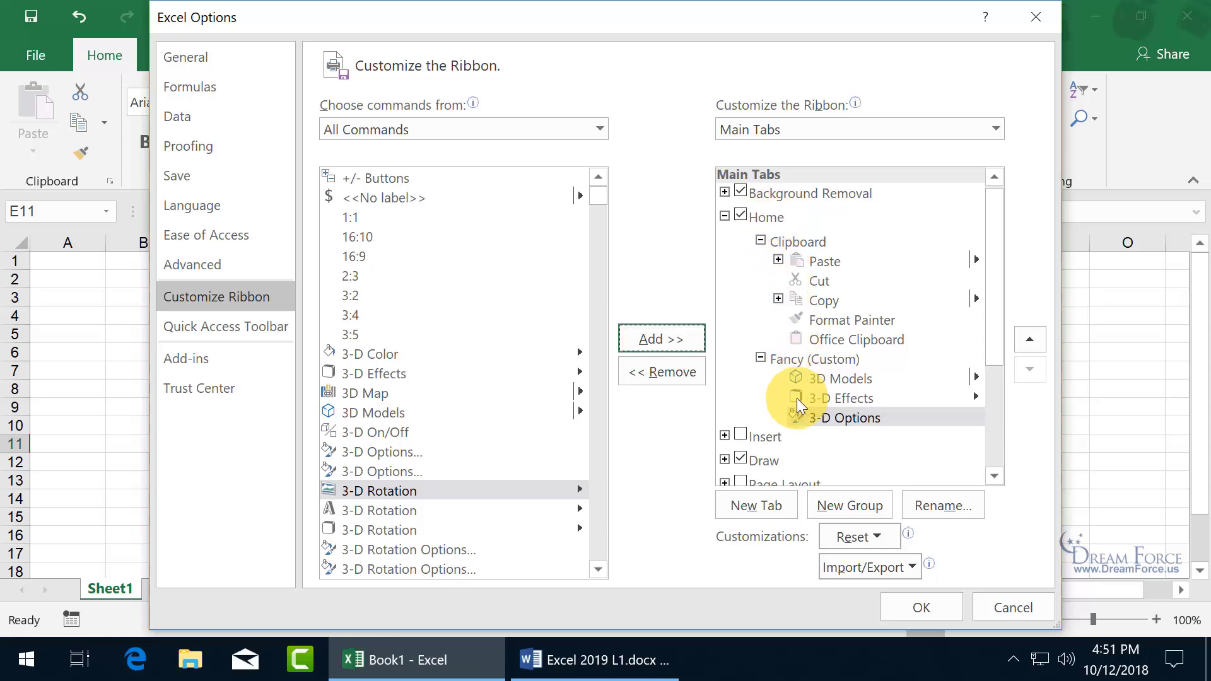
Create a new custom tab and rename it Spiffy
{"action": "left_click", "coordinate": [775, 506]}
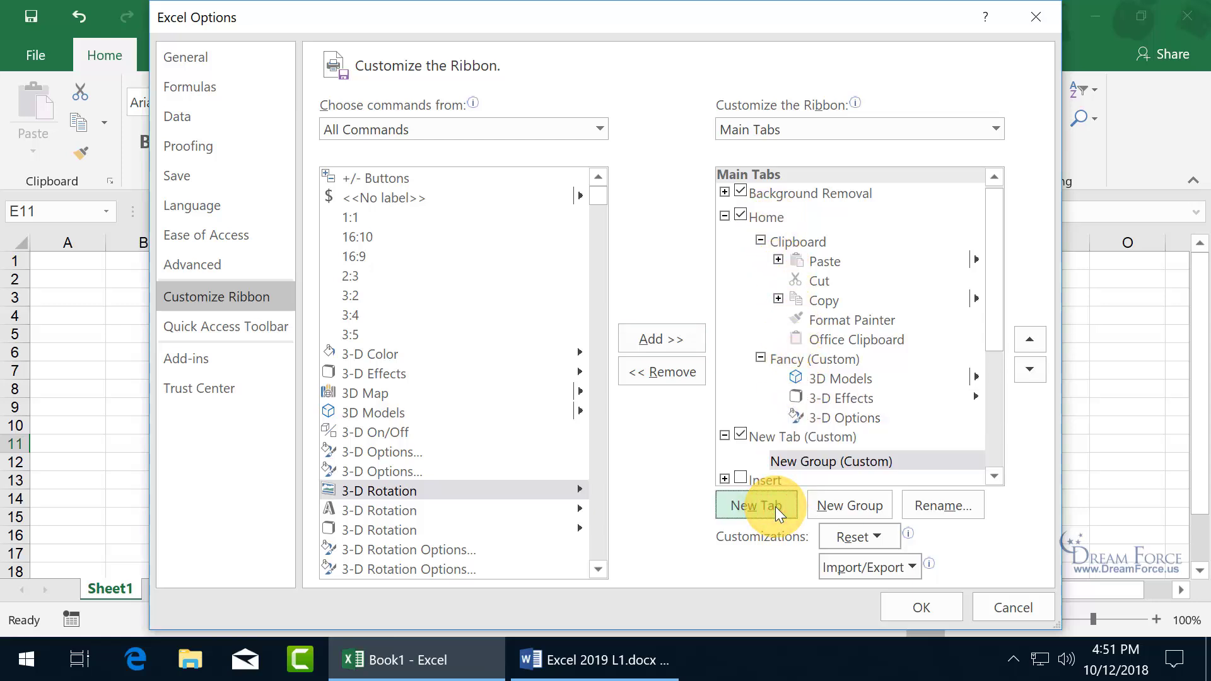
{"action": "left_click", "coordinate": [777, 441]}
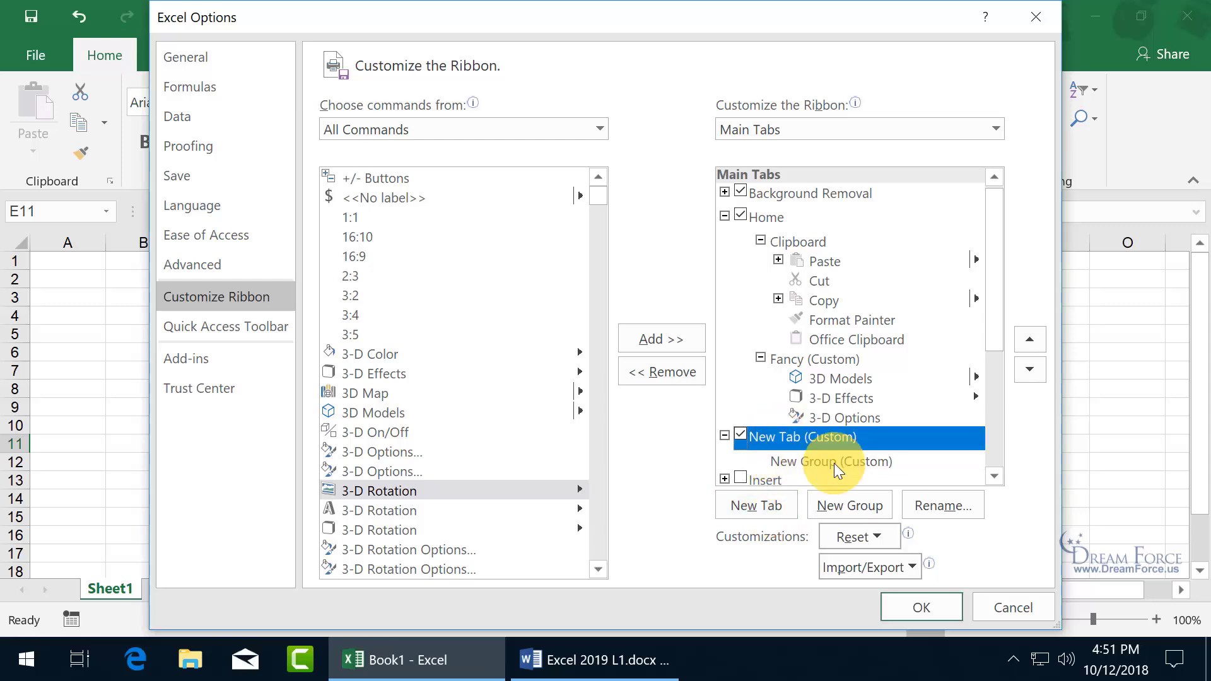
{"action": "left_click", "coordinate": [956, 507]}
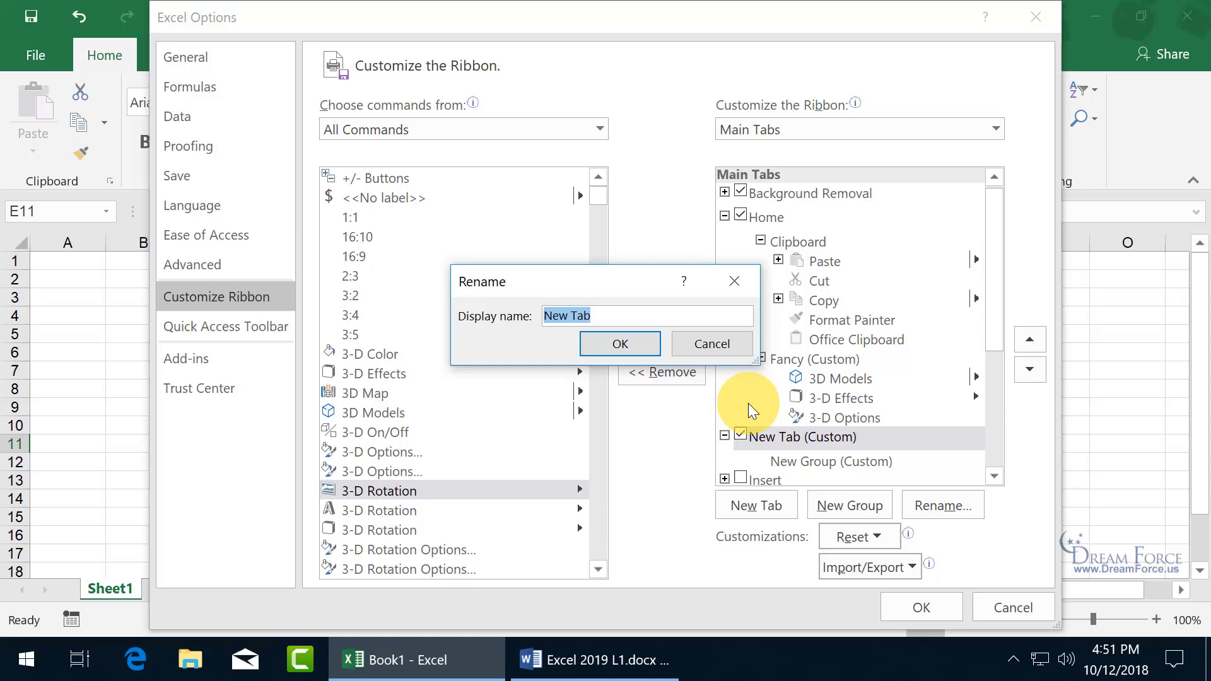
{"action": "type", "text": "Spiffy"}
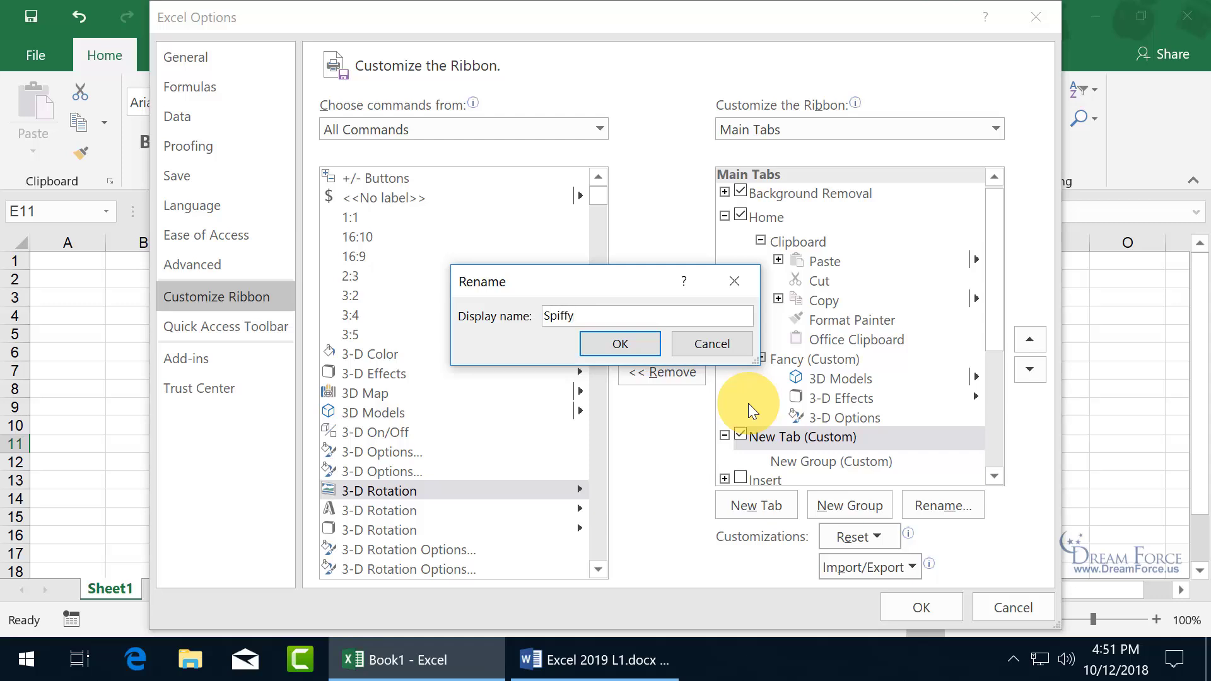
{"action": "left_click", "coordinate": [620, 344]}
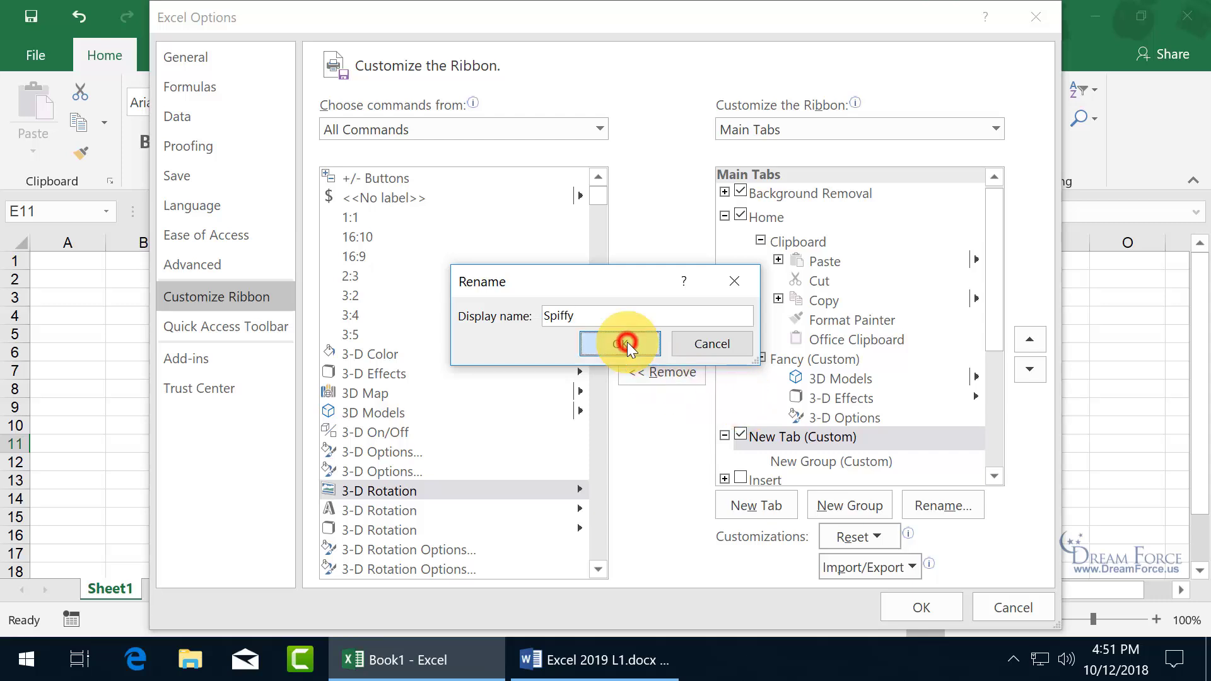
Rename the Spiffy tab's new group to Format and choose a symbol for it
{"action": "left_click", "coordinate": [789, 462]}
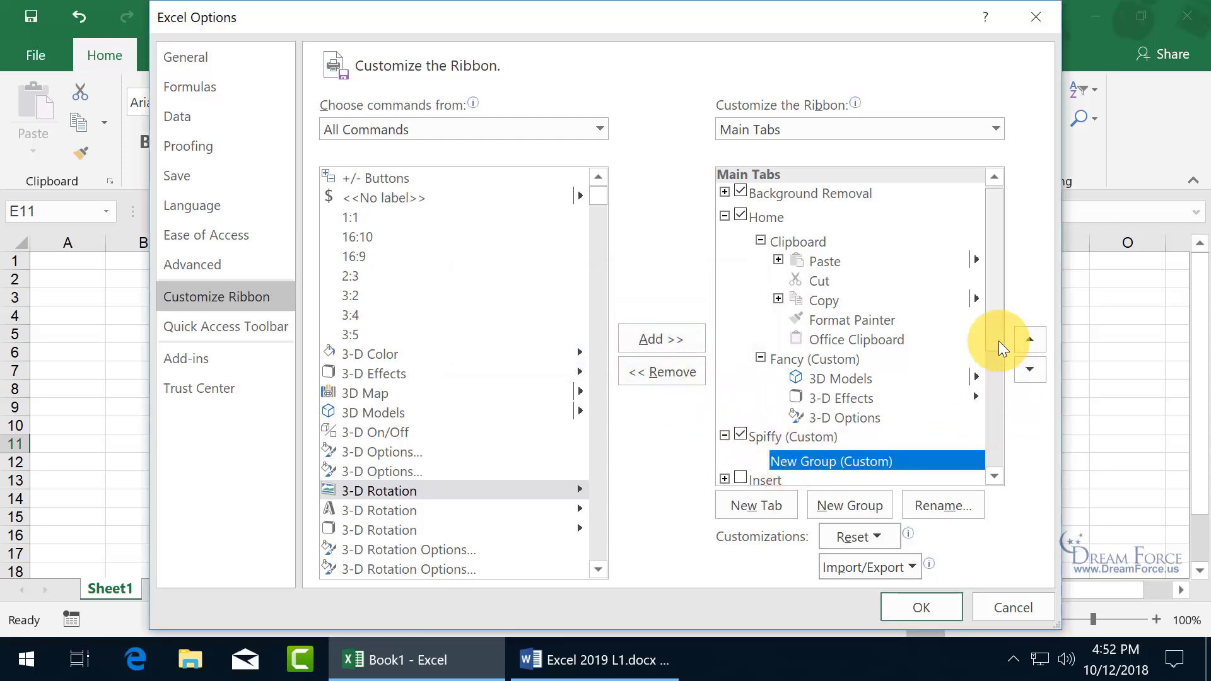
{"action": "left_click_drag", "start_coordinate": [997, 341], "coordinate": [999, 398]}
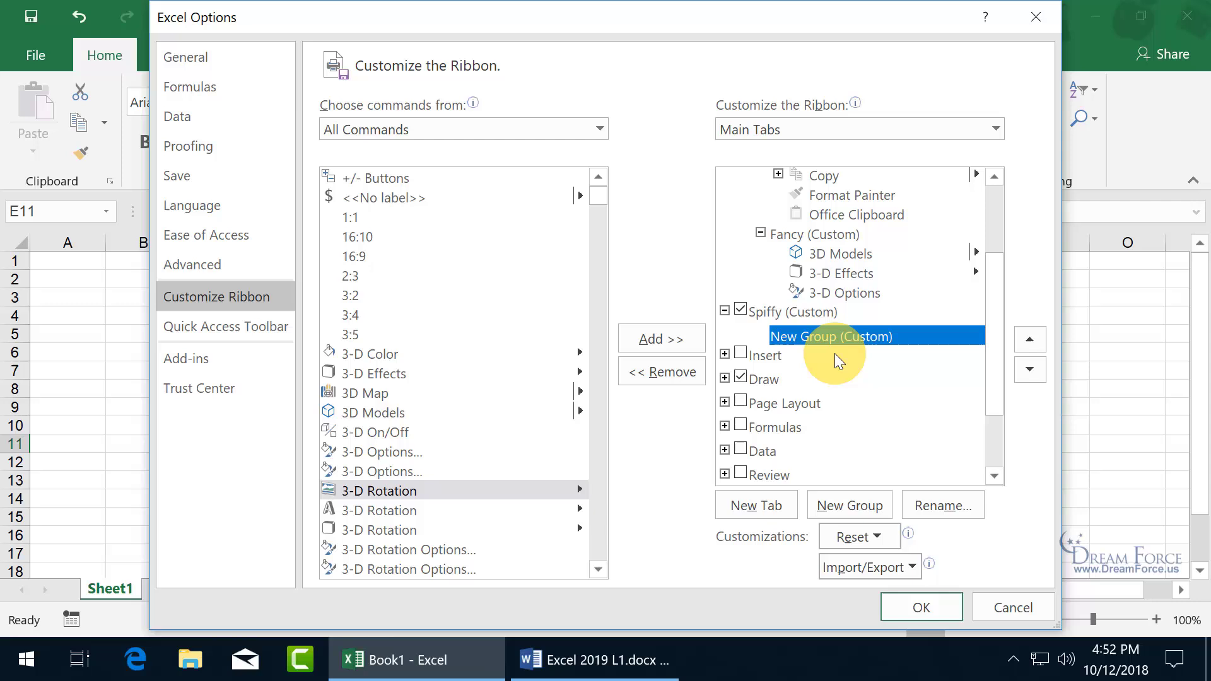
{"action": "left_click", "coordinate": [932, 504]}
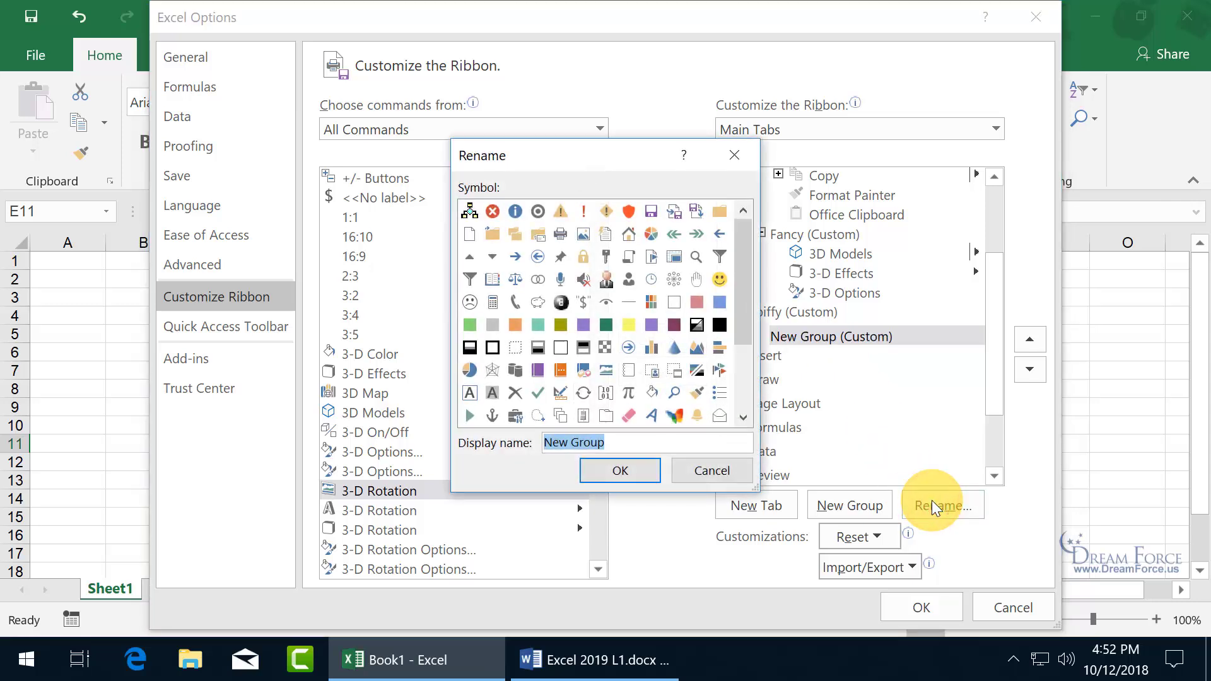
{"action": "type", "text": "Format"}
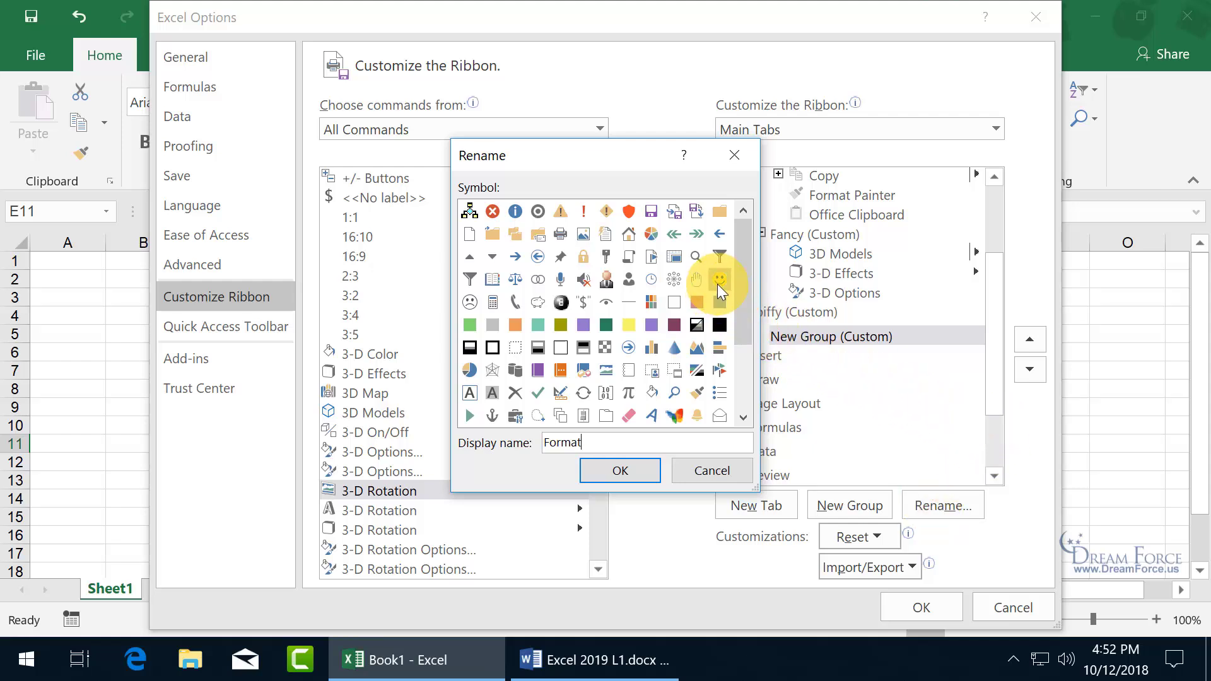
{"action": "left_click", "coordinate": [618, 470]}
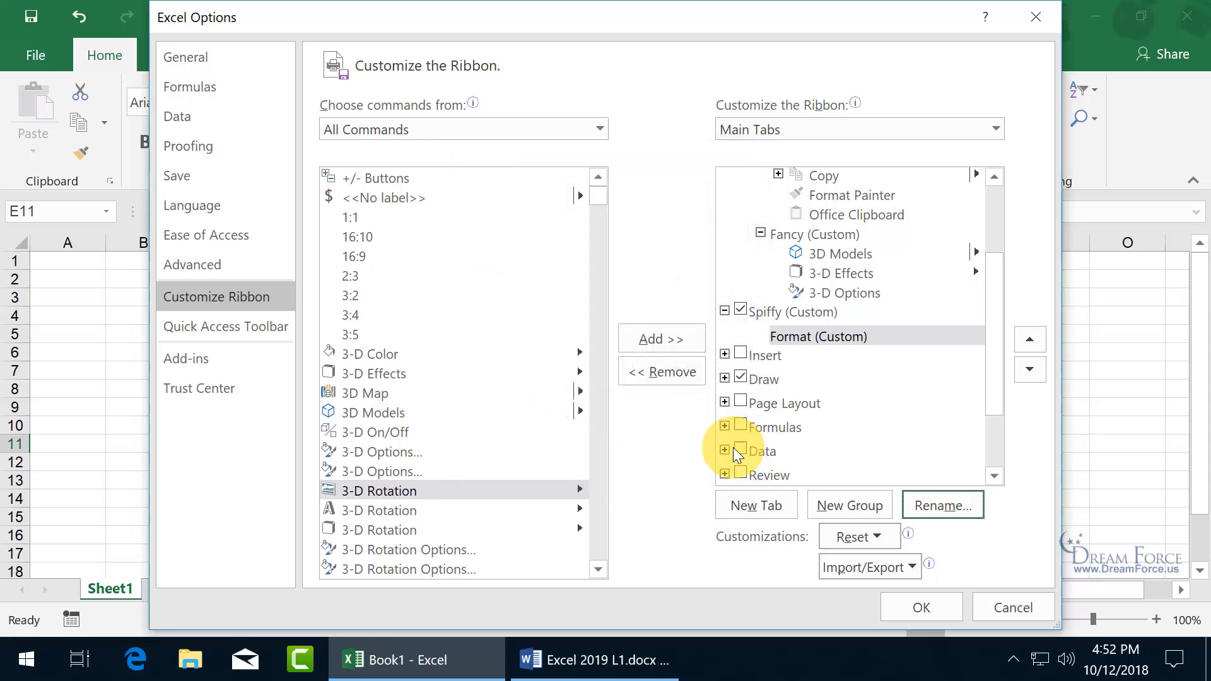
{"action": "left_click", "coordinate": [937, 500]}
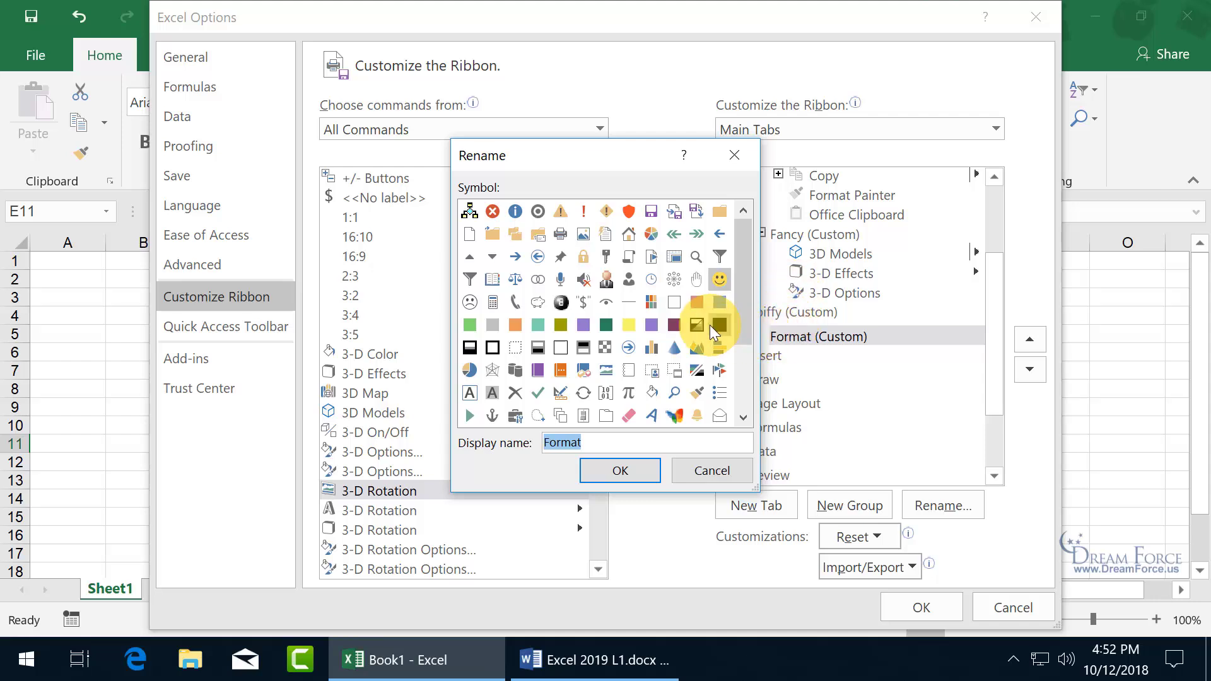
{"action": "left_click_drag", "start_coordinate": [744, 329], "coordinate": [742, 384]}
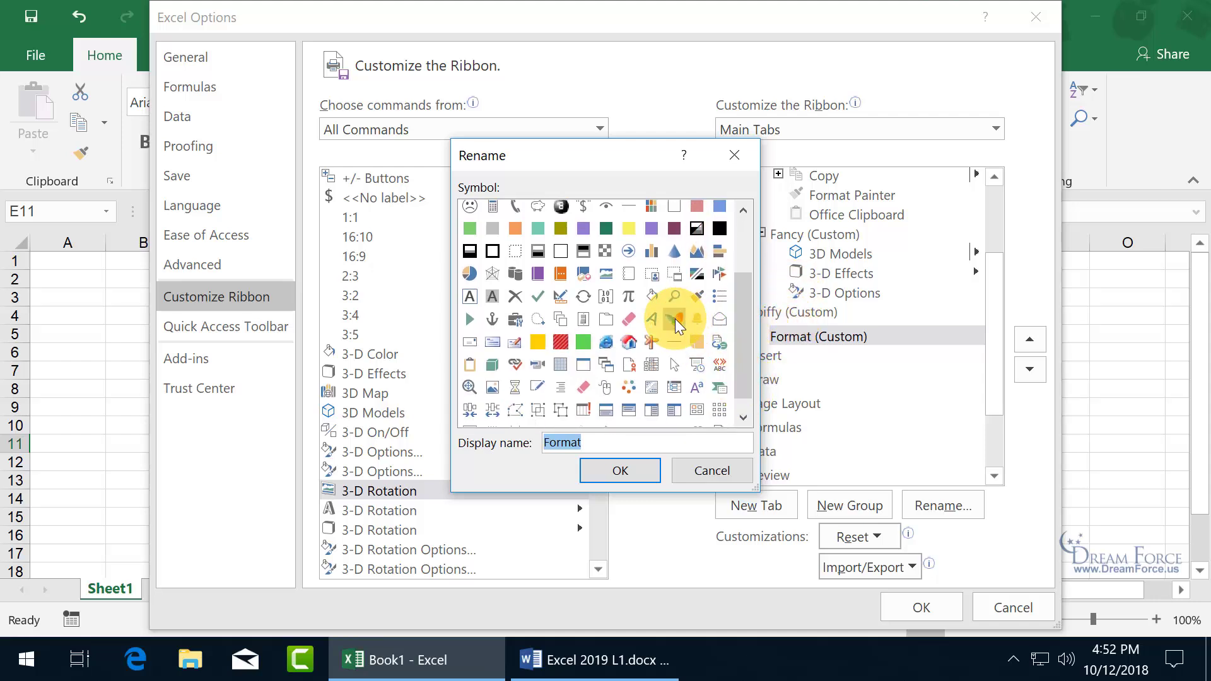
{"action": "left_click", "coordinate": [619, 467]}
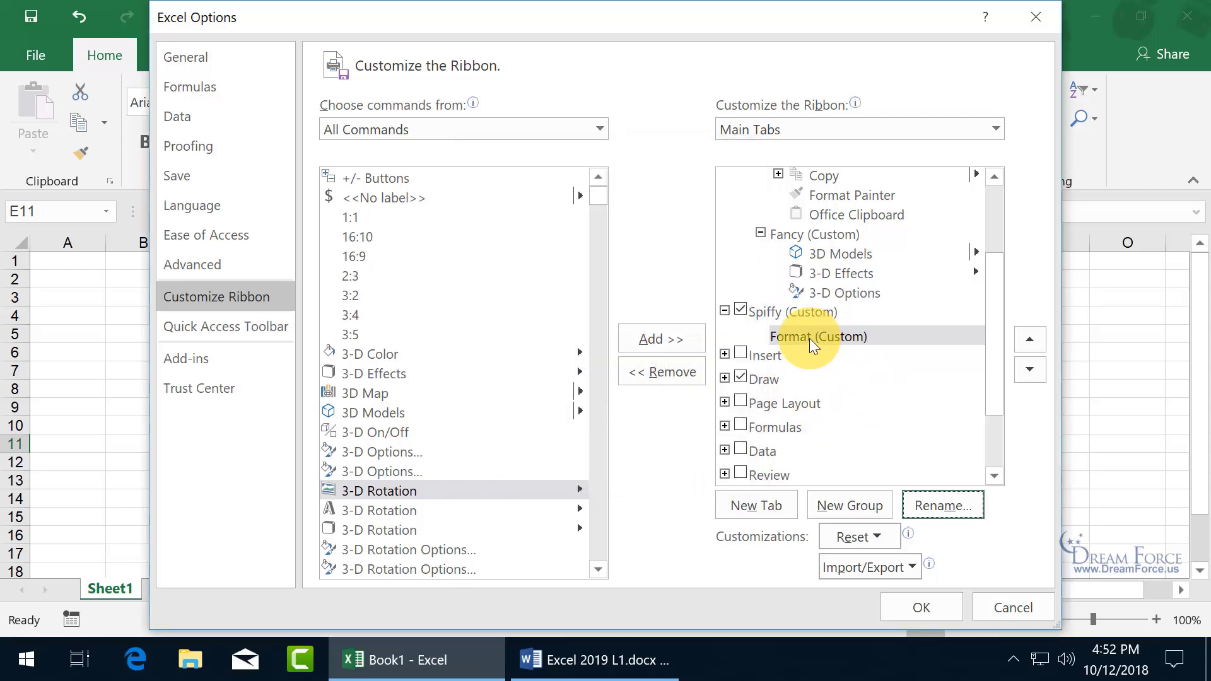
Add Check In, Choose Background and Circular References to the Format group
{"action": "left_click_drag", "start_coordinate": [595, 190], "coordinate": [601, 244]}
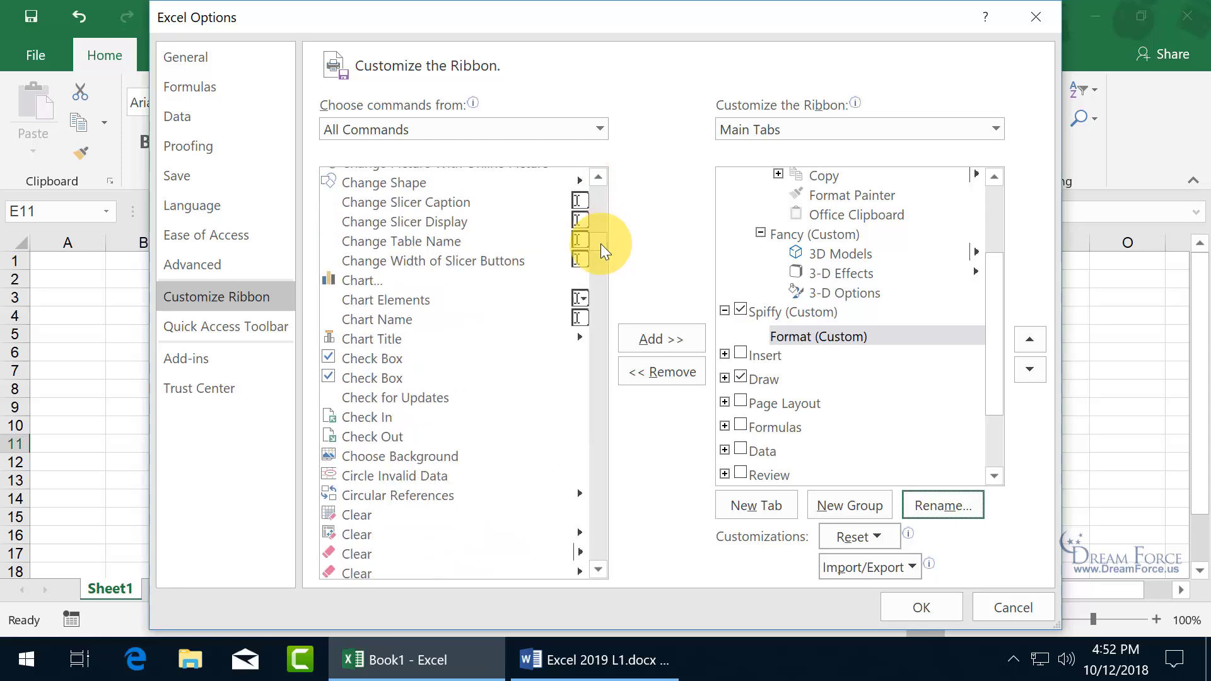
{"action": "left_click", "coordinate": [374, 416]}
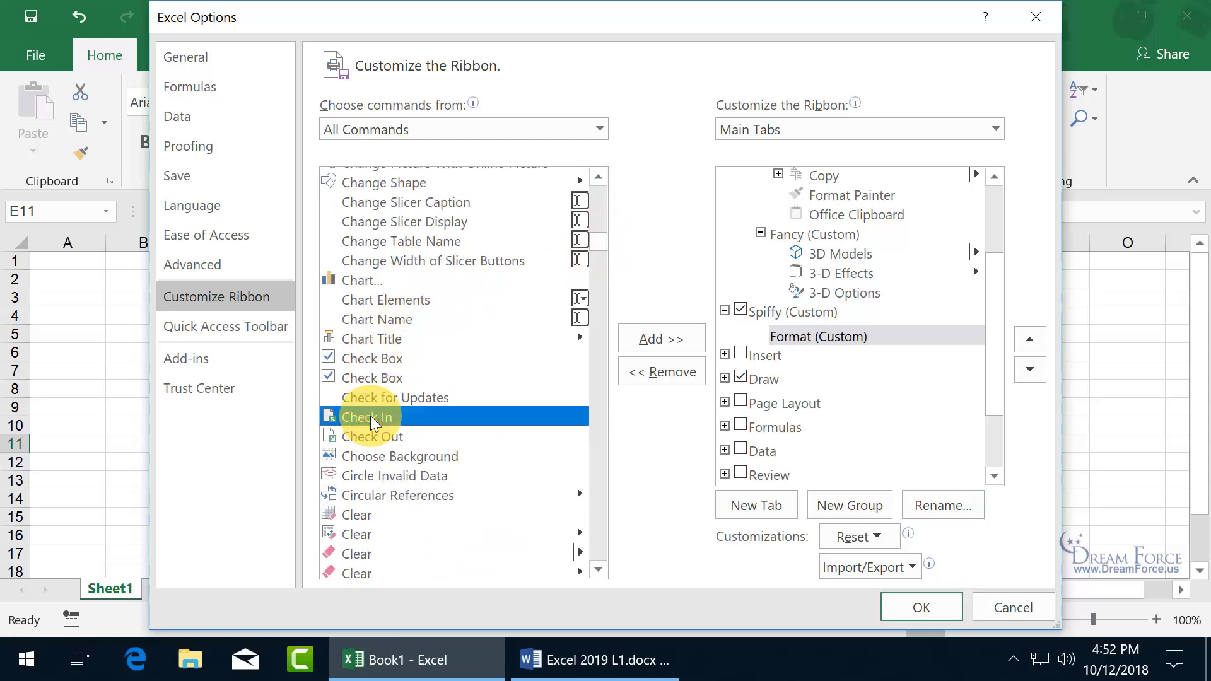
{"action": "left_click", "coordinate": [669, 337]}
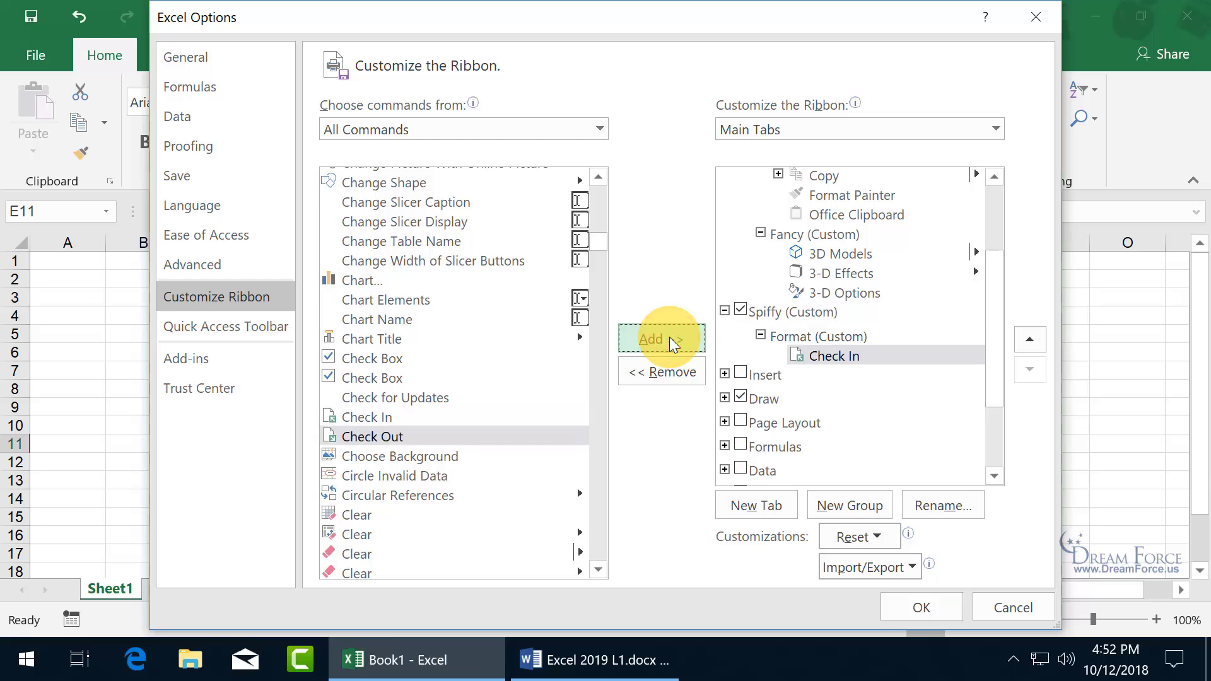
{"action": "left_click", "coordinate": [417, 458]}
{"action": "left_click", "coordinate": [650, 339]}
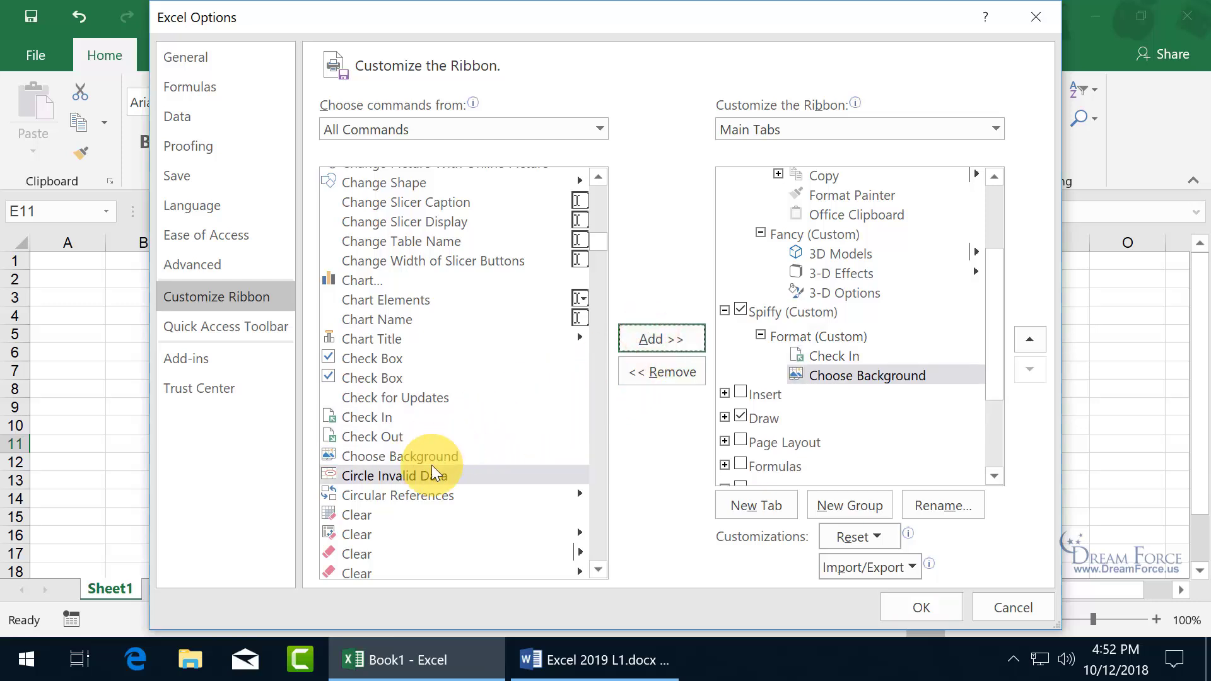
{"action": "left_click", "coordinate": [404, 495]}
{"action": "left_click", "coordinate": [653, 339]}
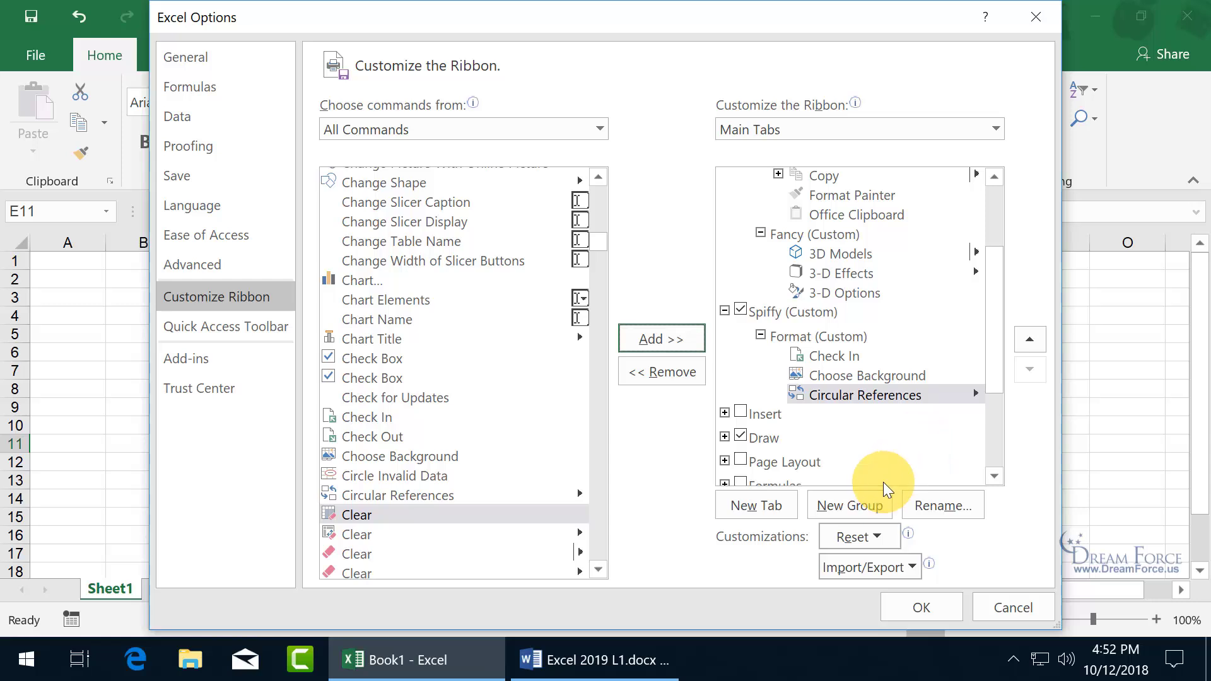
Add a second group to Spiffy and rename it 'Different' with a symbol
{"action": "left_click", "coordinate": [856, 505]}
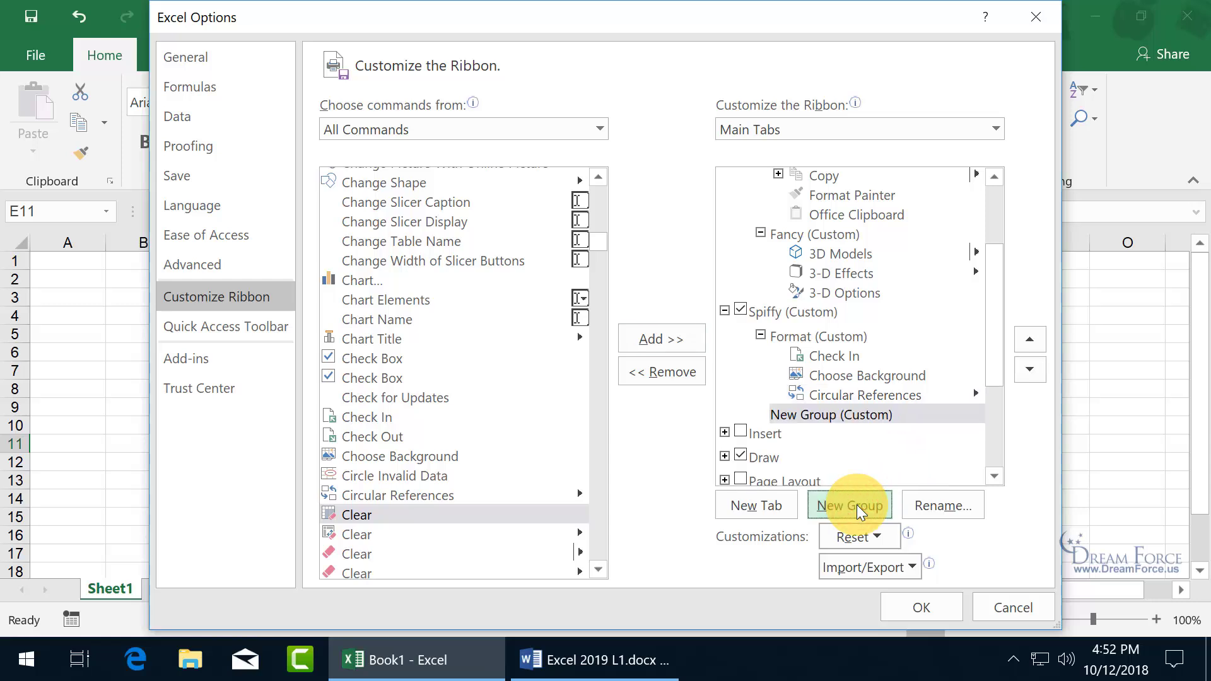
{"action": "left_click", "coordinate": [940, 506]}
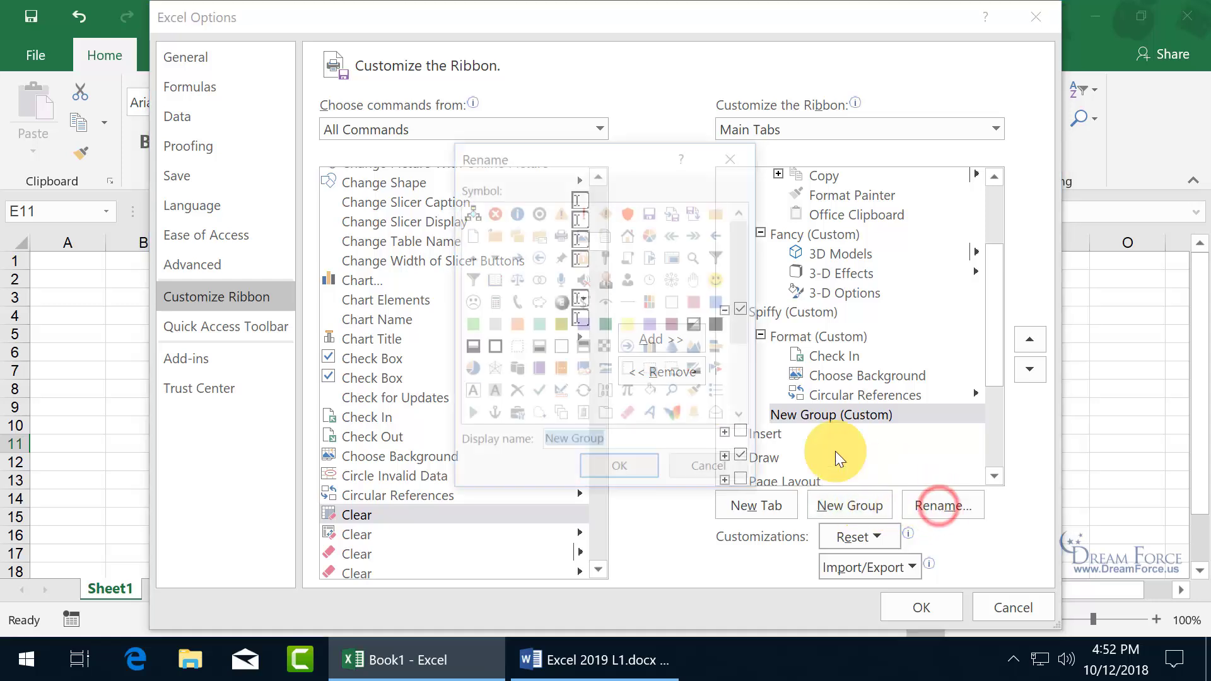
{"action": "type", "text": "Different"}
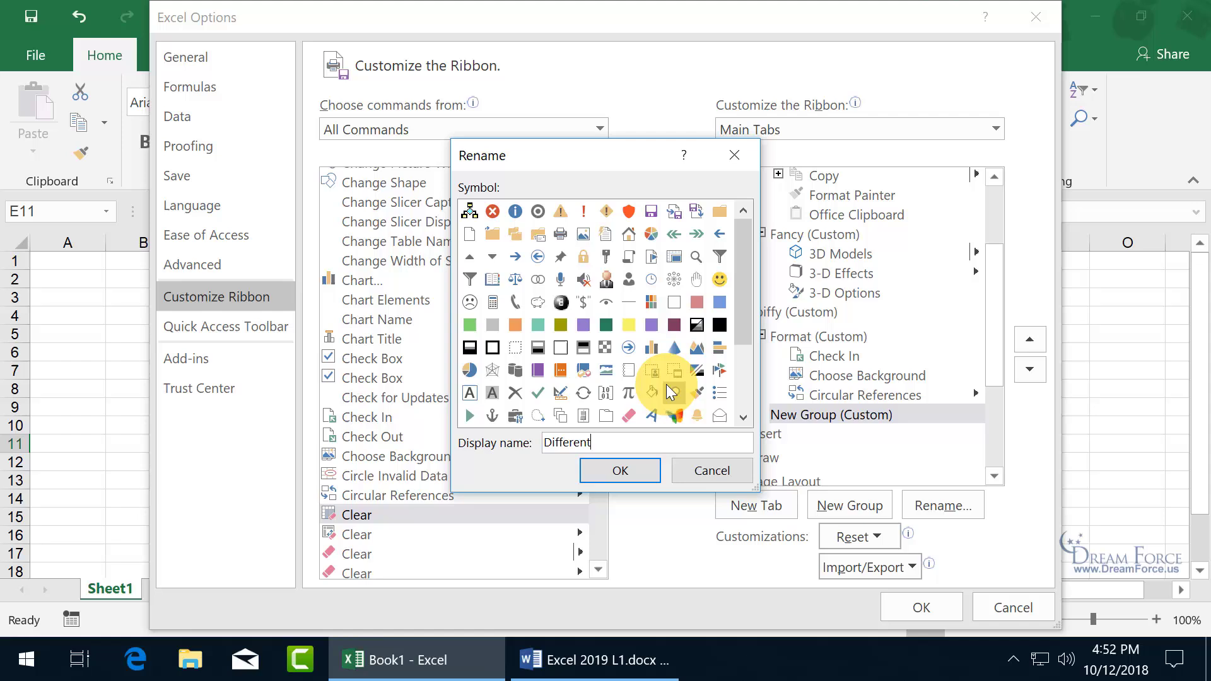
{"action": "left_click", "coordinate": [698, 416]}
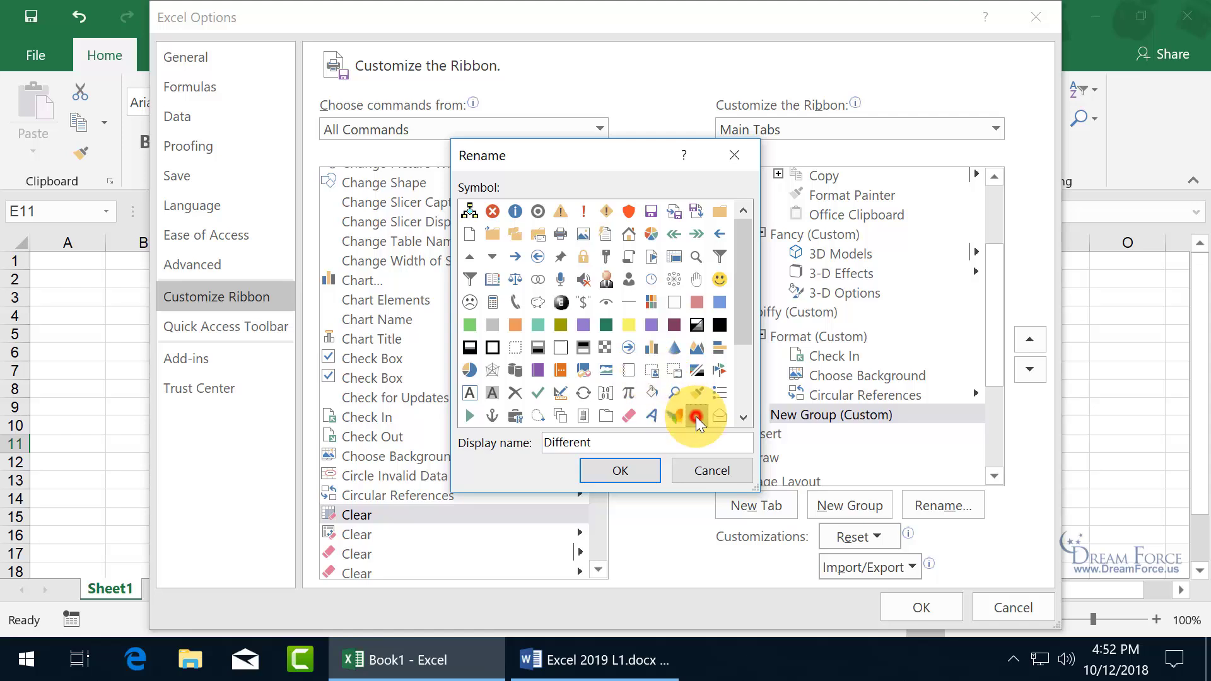
{"action": "left_click", "coordinate": [620, 471]}
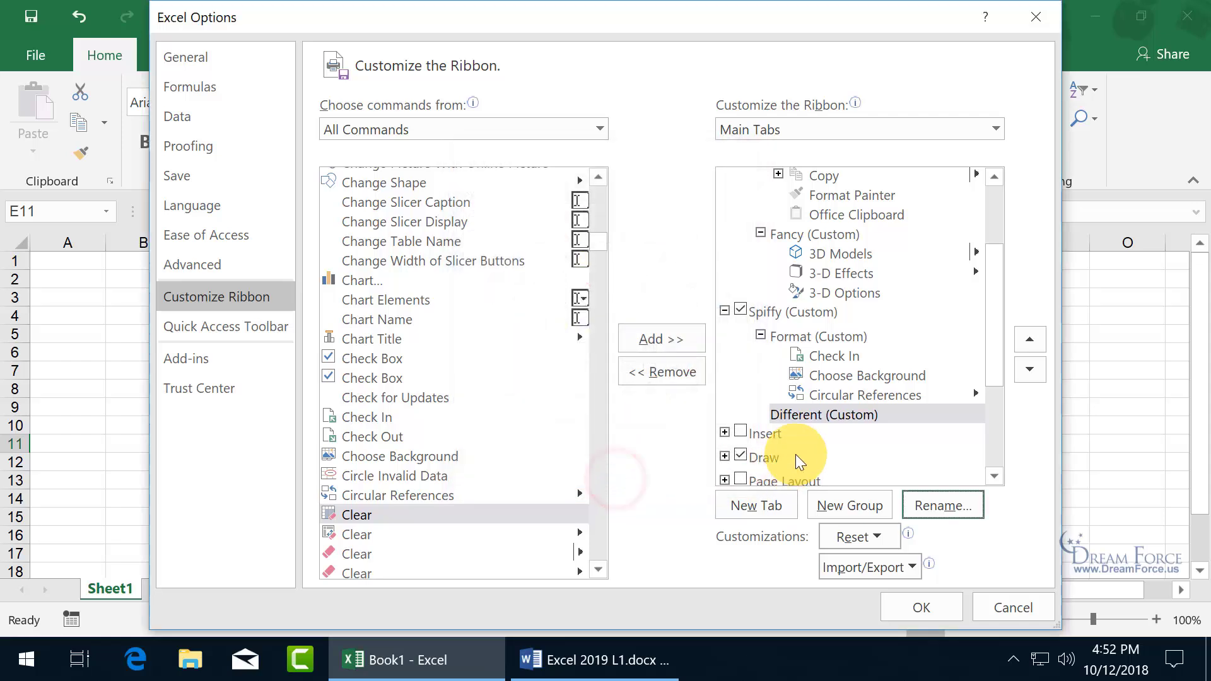
Add Choose Background and Clear to the Different group and apply the ribbon changes
{"action": "left_click", "coordinate": [449, 459]}
{"action": "left_click", "coordinate": [671, 343]}
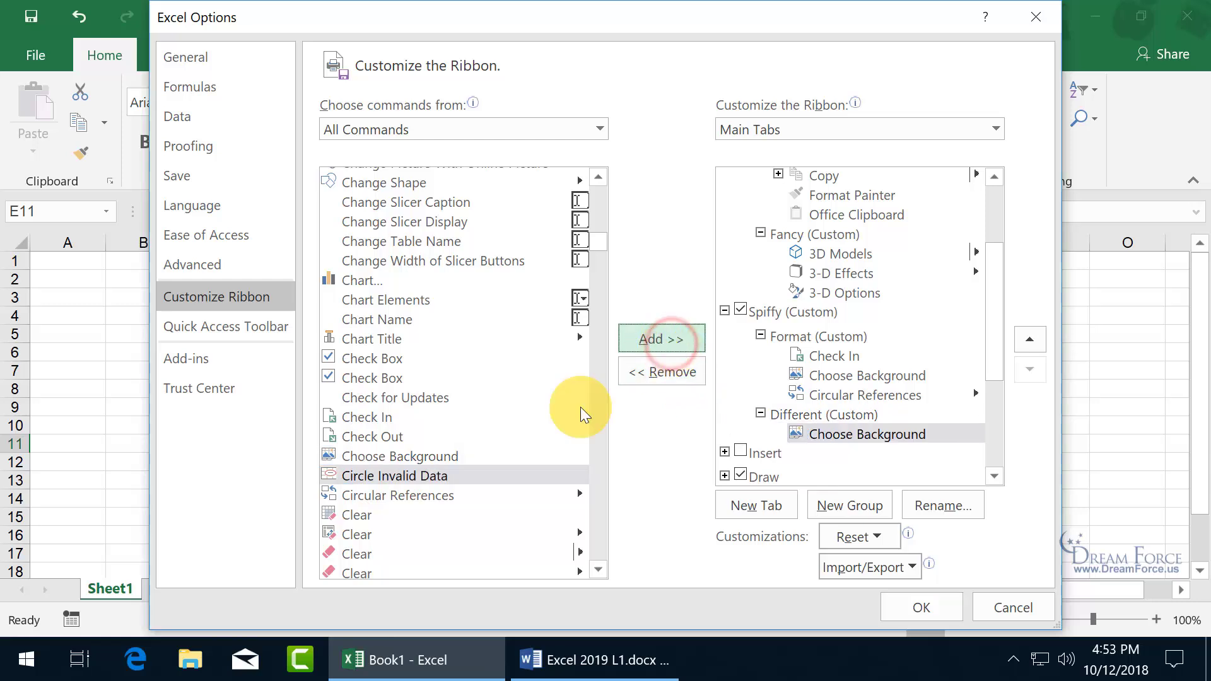
{"action": "left_click", "coordinate": [359, 514]}
{"action": "left_click", "coordinate": [683, 343]}
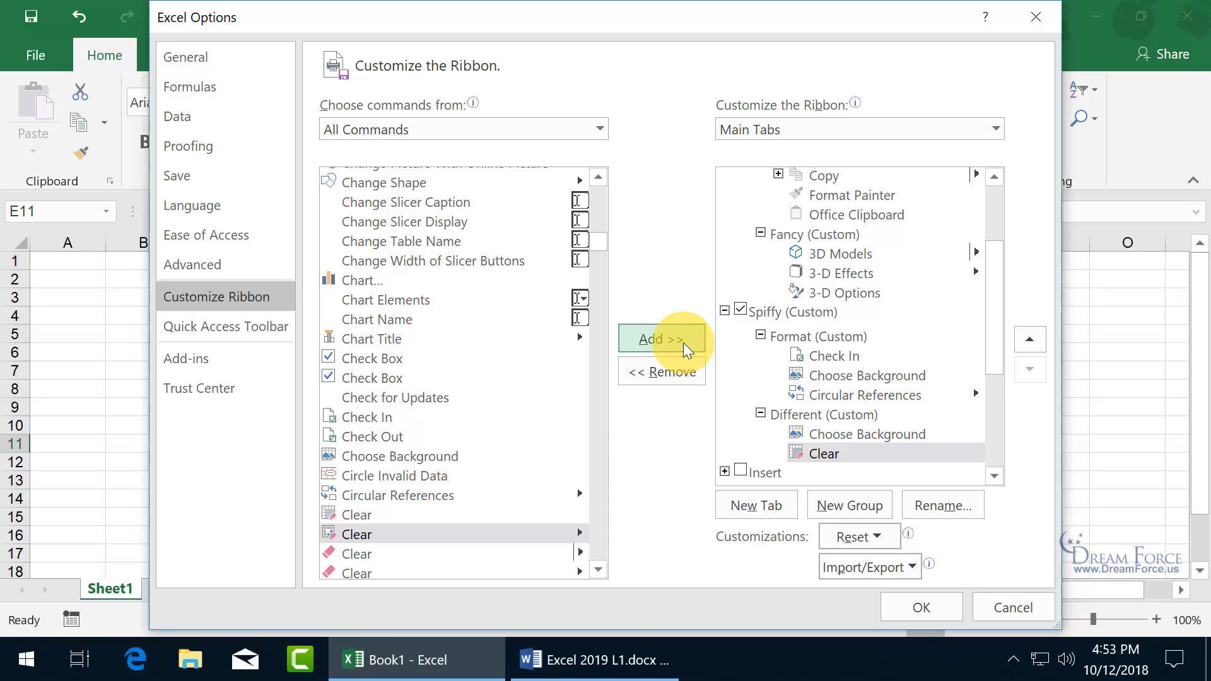
{"action": "left_click", "coordinate": [918, 608]}
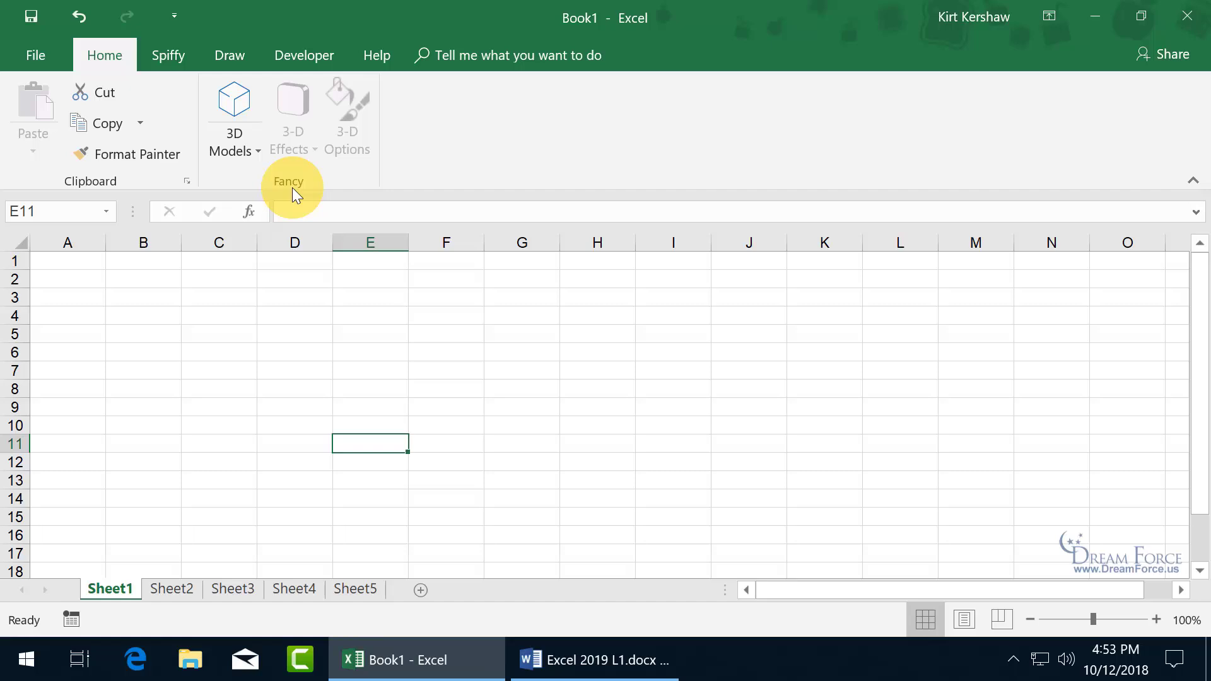
Add the Fancy group and the Circular References command to the Quick Access Toolbar
{"action": "right_click", "coordinate": [326, 179]}
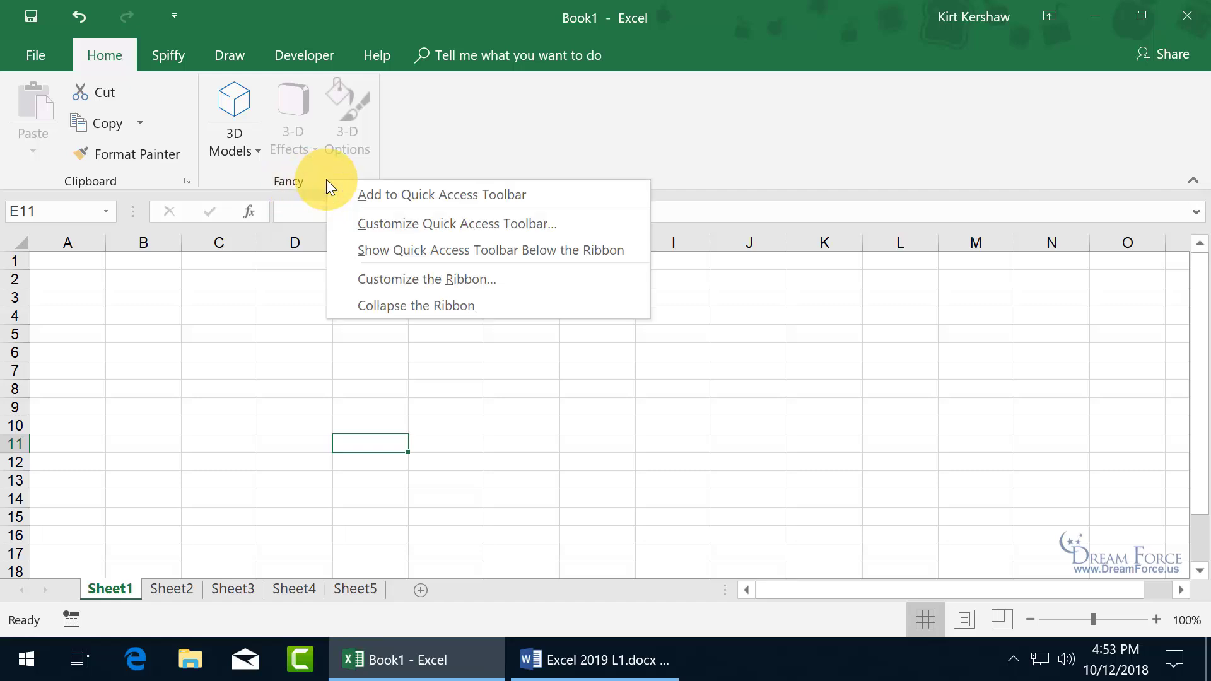
{"action": "left_click", "coordinate": [364, 195]}
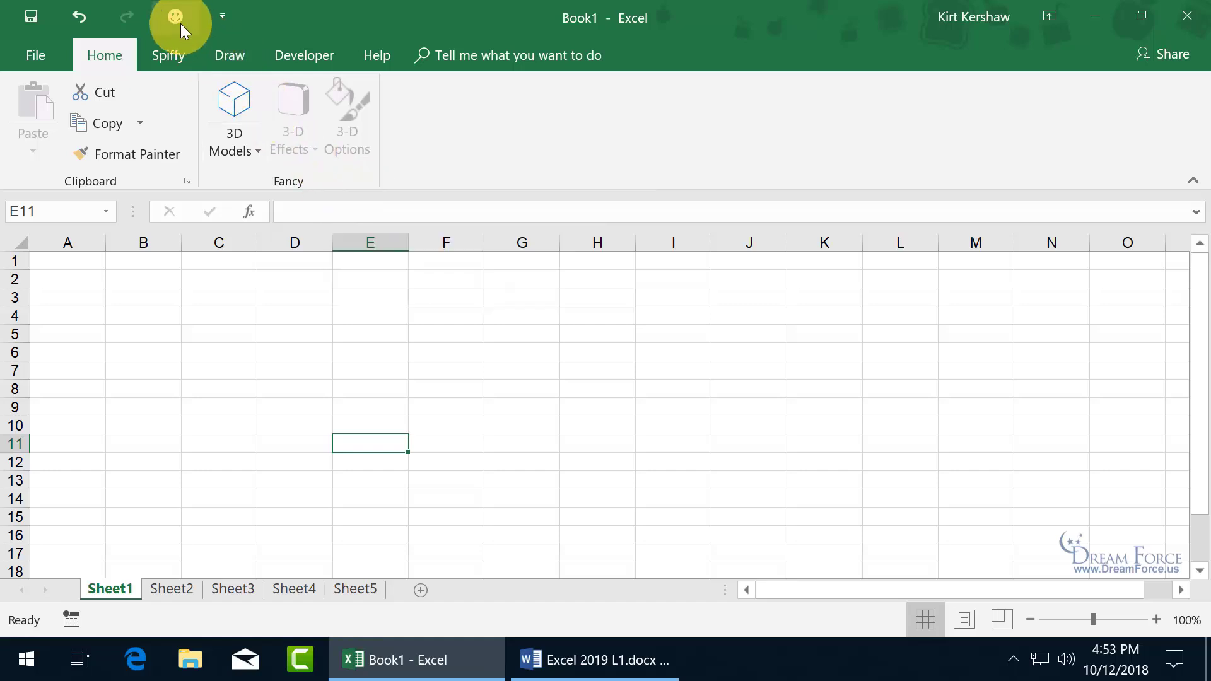
{"action": "left_click", "coordinate": [175, 57]}
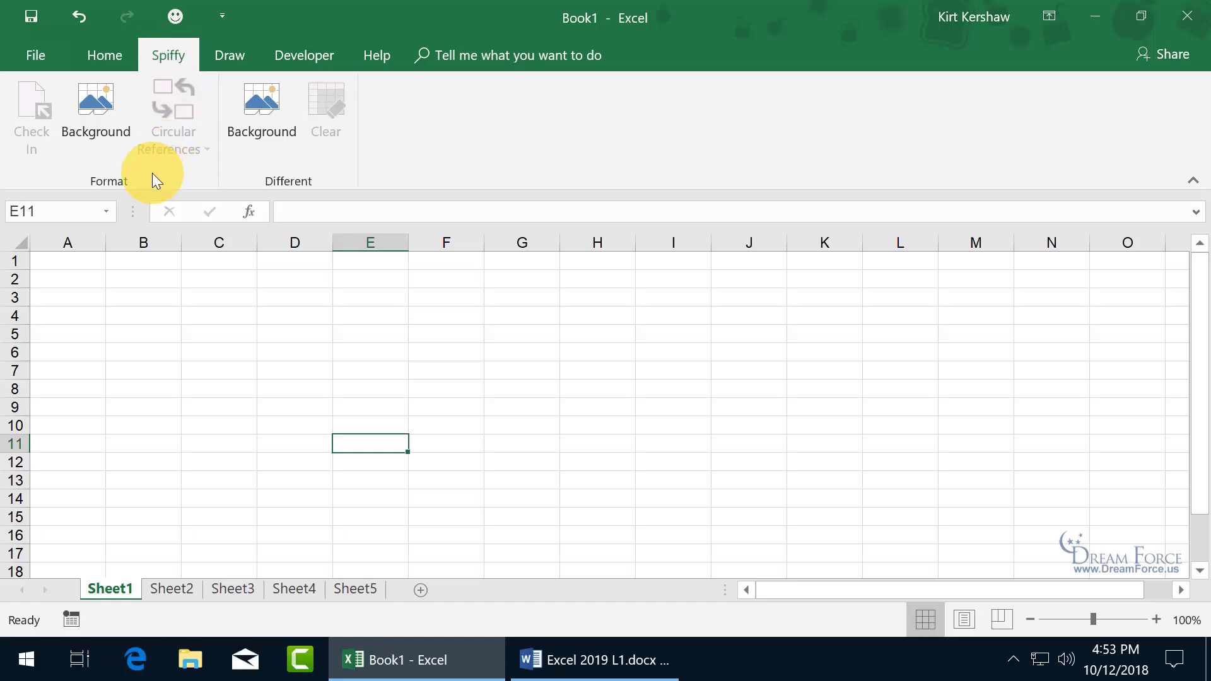
{"action": "right_click", "coordinate": [186, 174]}
{"action": "left_click", "coordinate": [226, 193]}
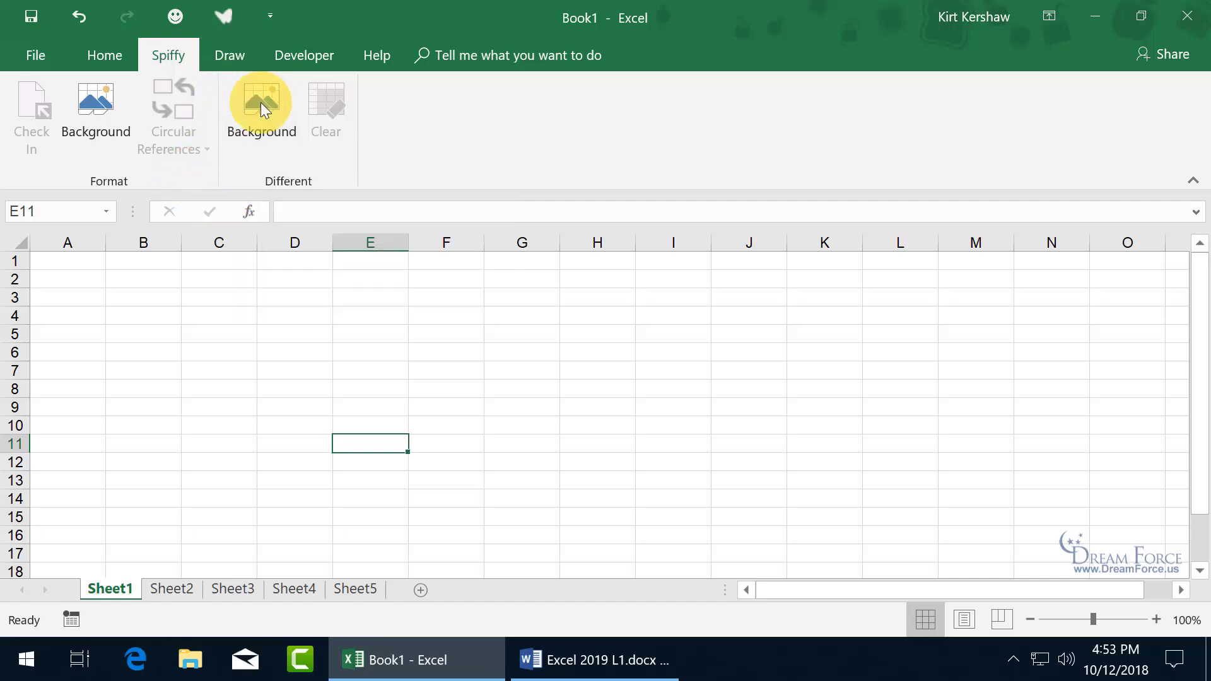
Add the Different group to the Quick Access Toolbar and test its button from the Home tab
{"action": "right_click", "coordinate": [278, 175]}
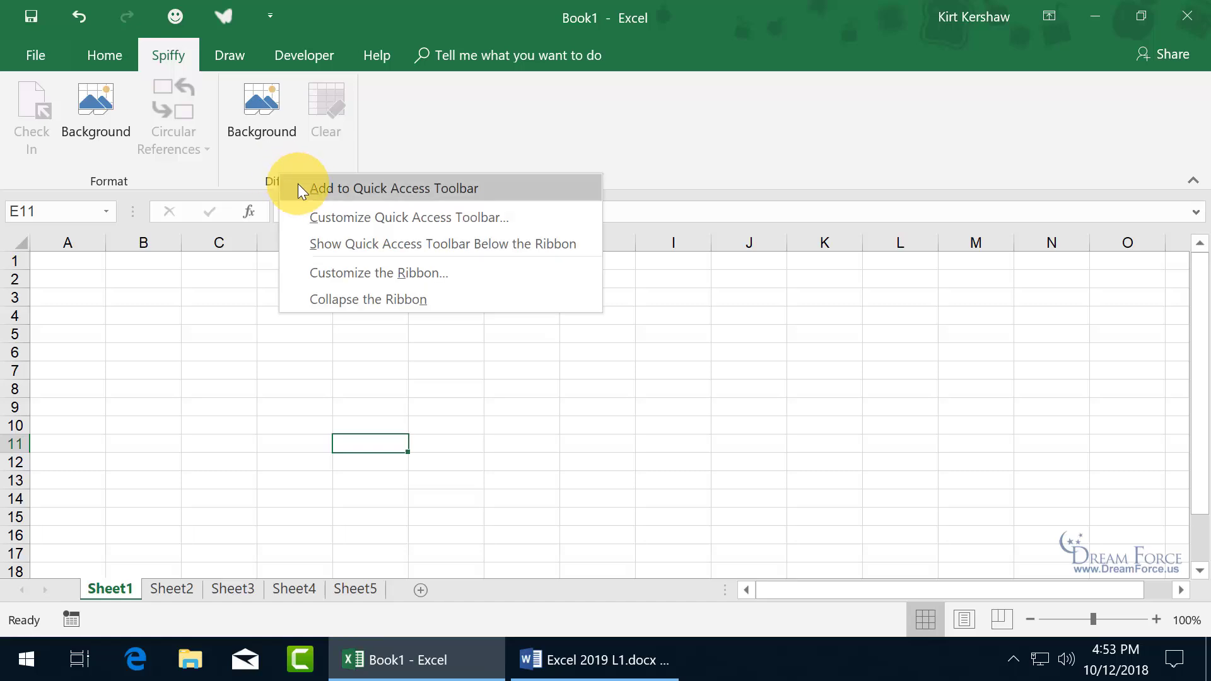
{"action": "left_click", "coordinate": [302, 186]}
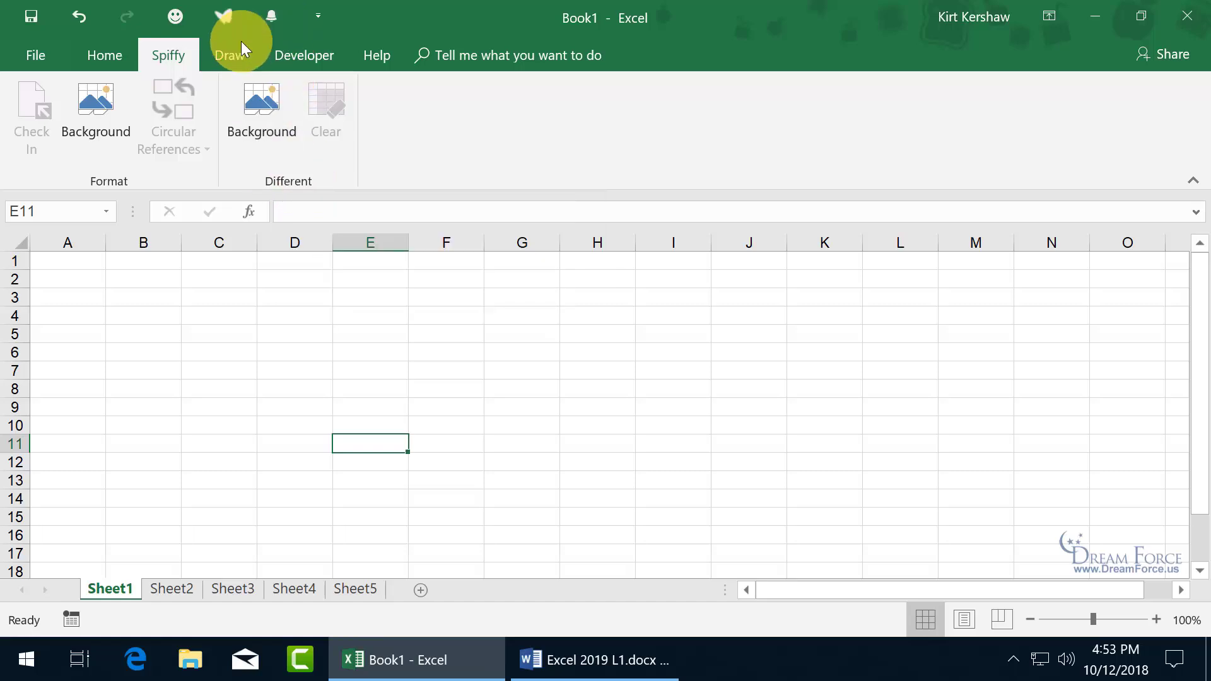
{"action": "left_click", "coordinate": [112, 57]}
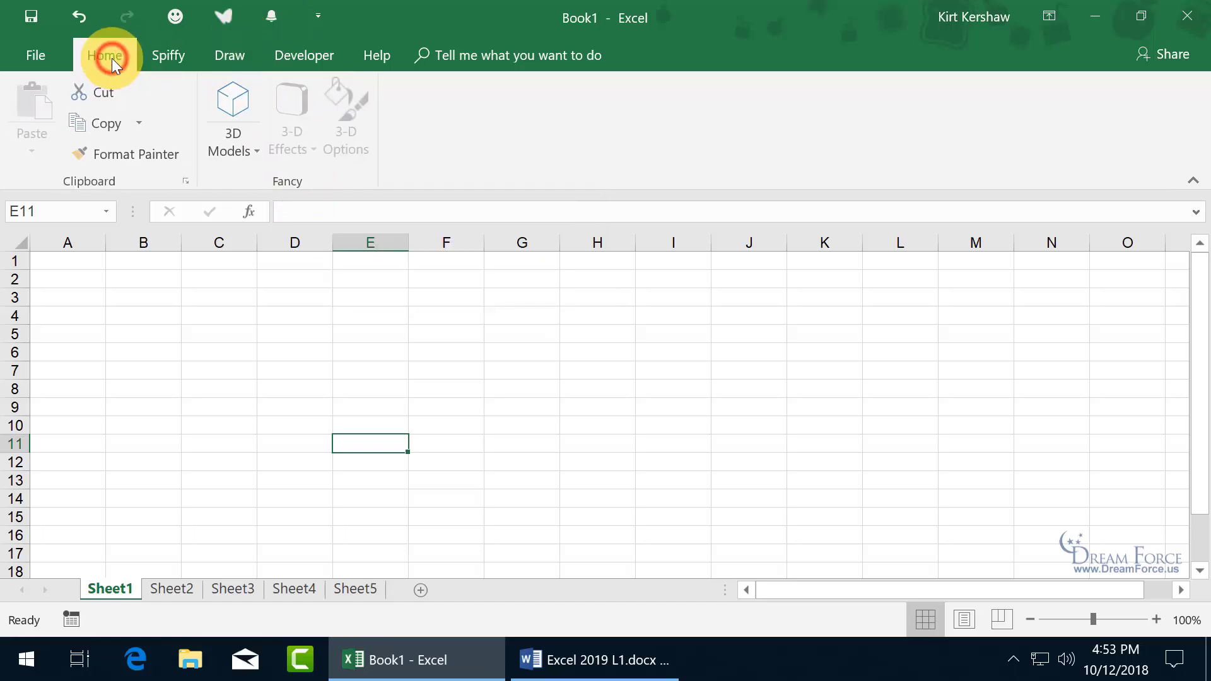
{"action": "left_click", "coordinate": [275, 18]}
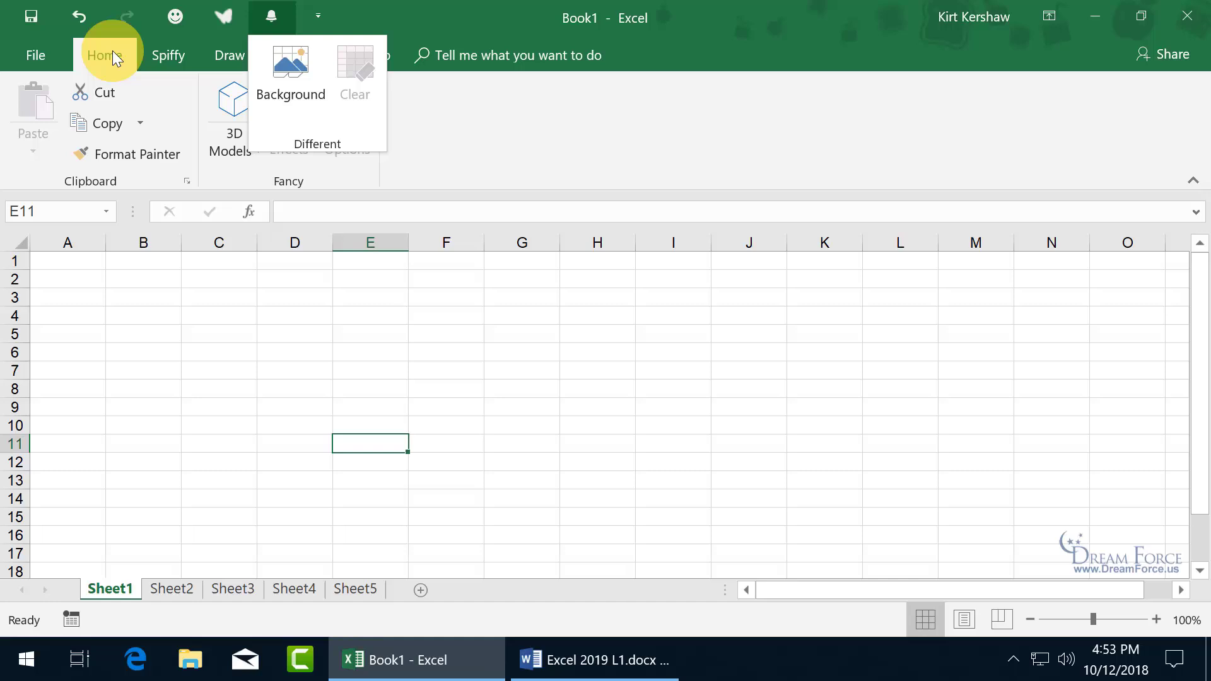
Close the Different panel and view the Draw tab, then the Developer tab
{"action": "left_click", "coordinate": [163, 80]}
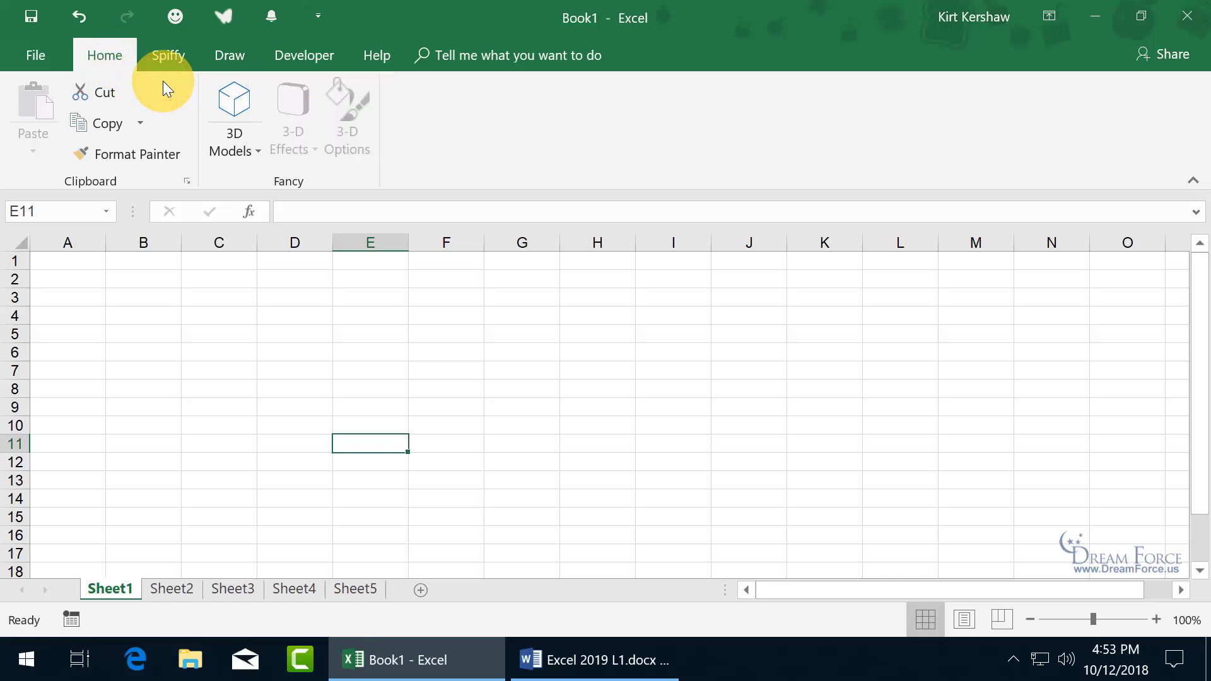
{"action": "left_click", "coordinate": [228, 55]}
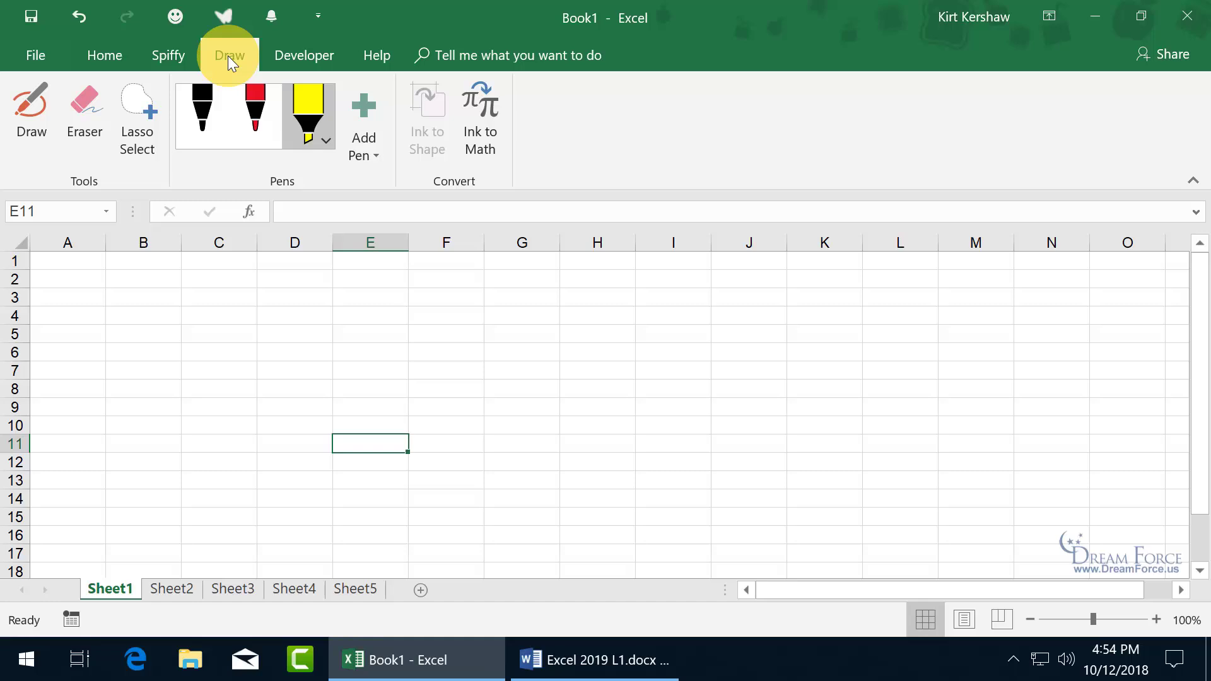
{"action": "left_click", "coordinate": [305, 54]}
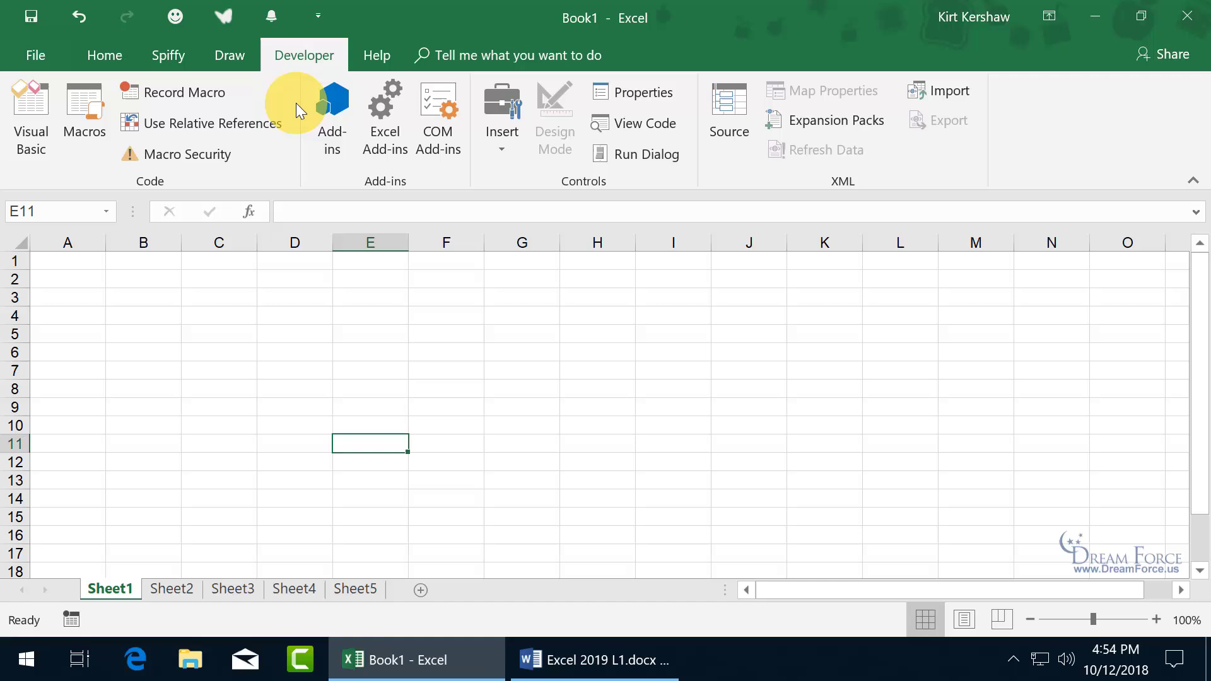
In Customize the Ribbon, reset only the Home tab and apply the change
{"action": "right_click", "coordinate": [286, 158]}
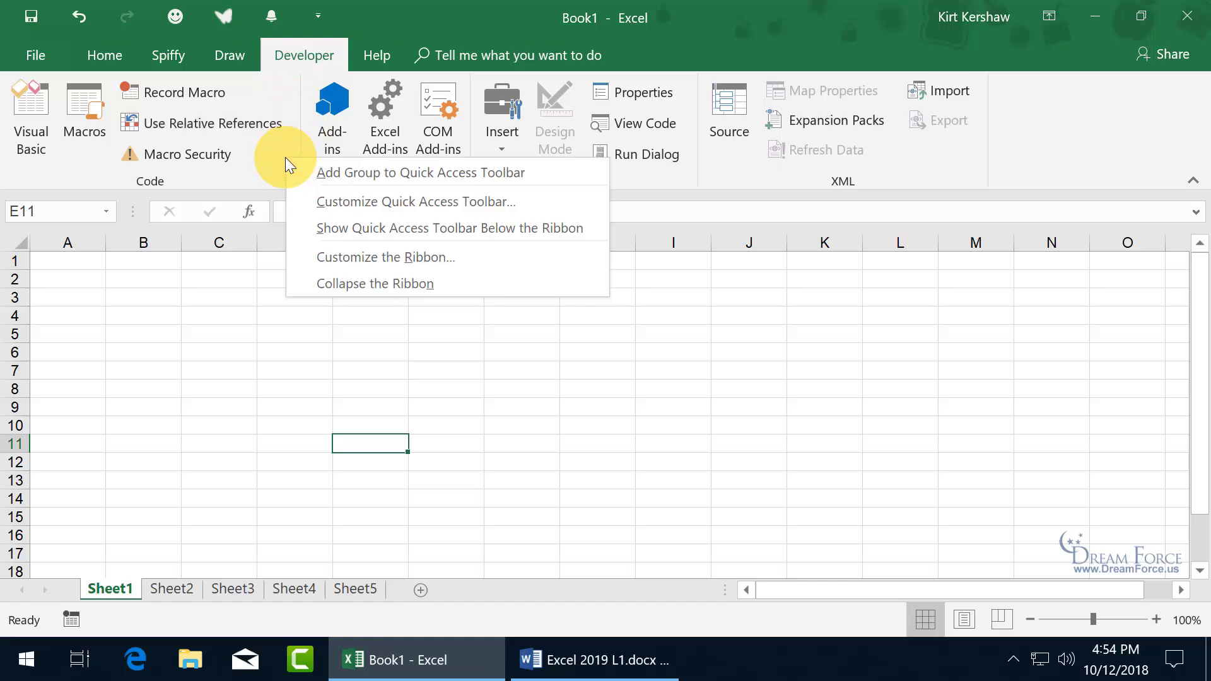
{"action": "left_click", "coordinate": [372, 256]}
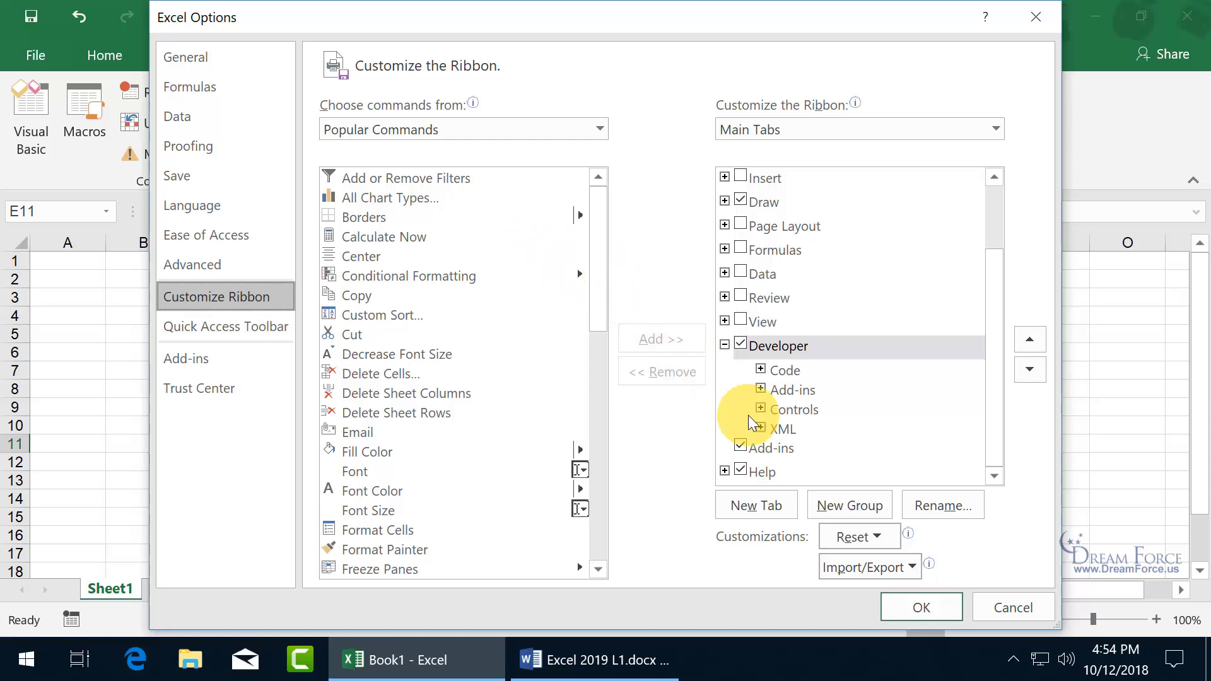
{"action": "left_click", "coordinate": [877, 536]}
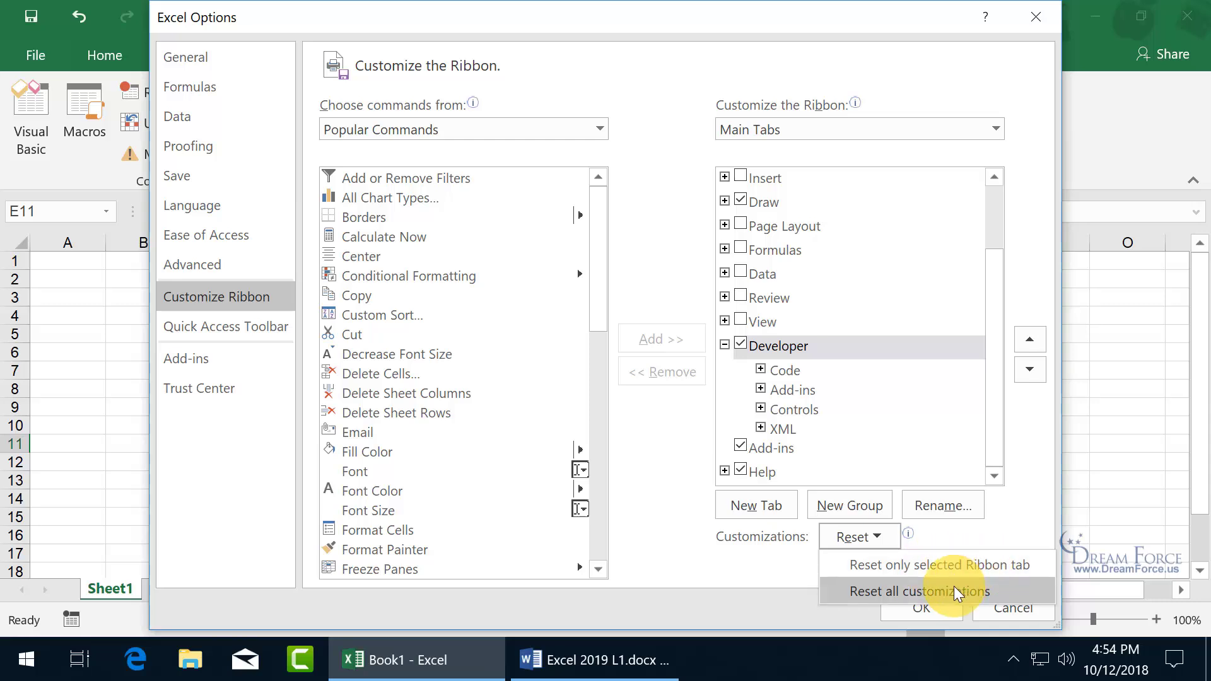
{"action": "left_click_drag", "start_coordinate": [1002, 421], "coordinate": [994, 345]}
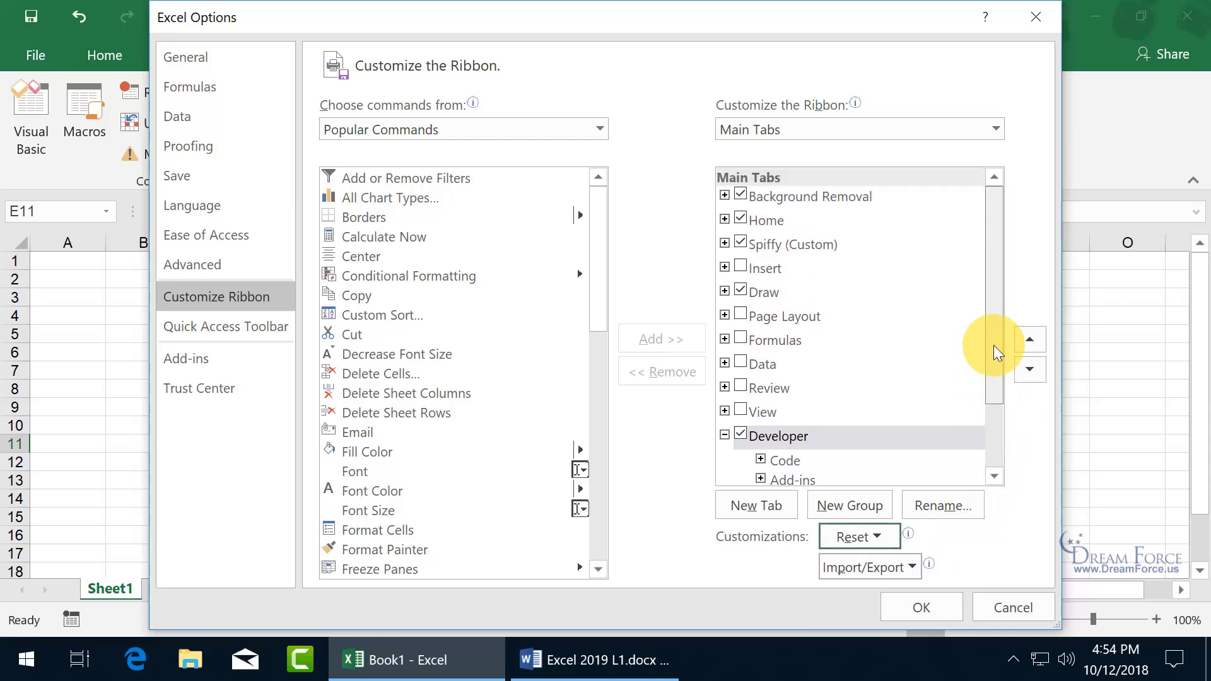
{"action": "left_click", "coordinate": [767, 221]}
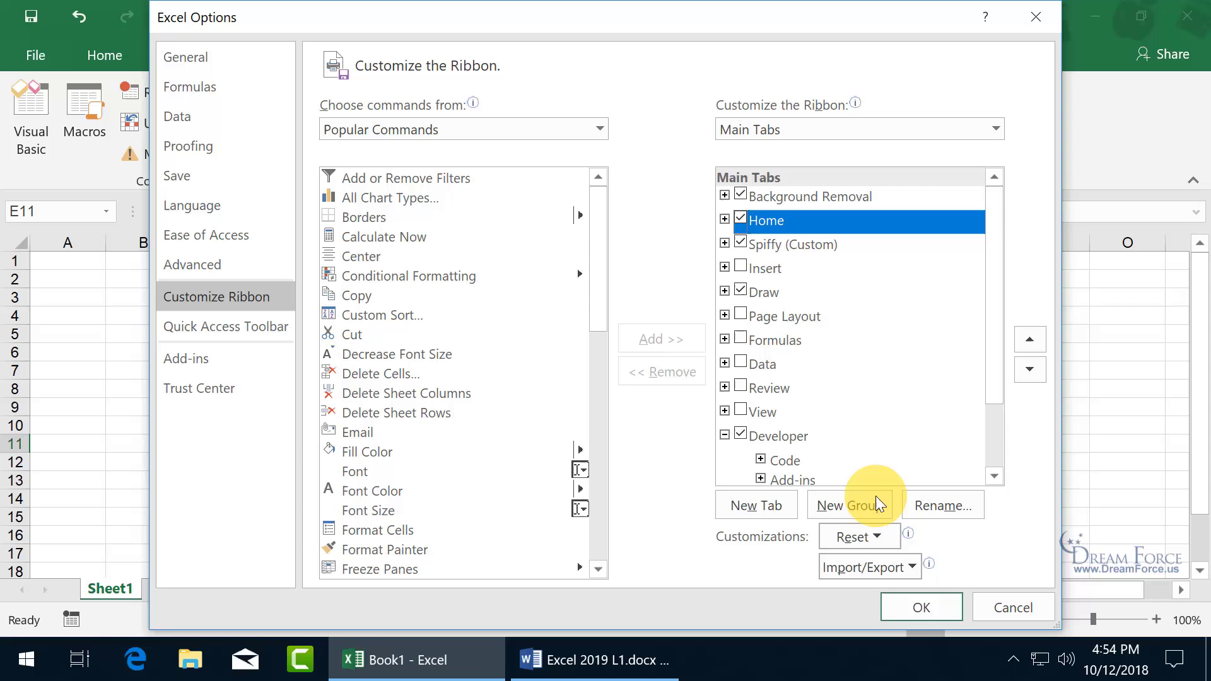
{"action": "left_click", "coordinate": [878, 536]}
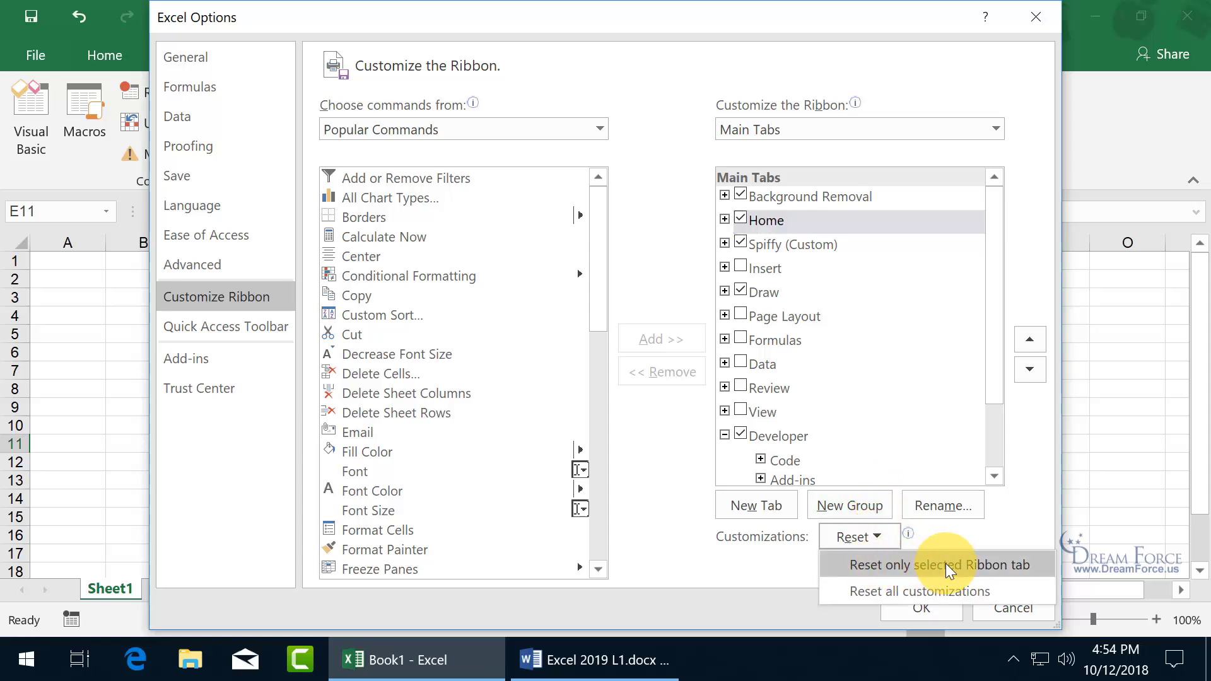
{"action": "left_click", "coordinate": [944, 563]}
{"action": "left_click", "coordinate": [928, 610]}
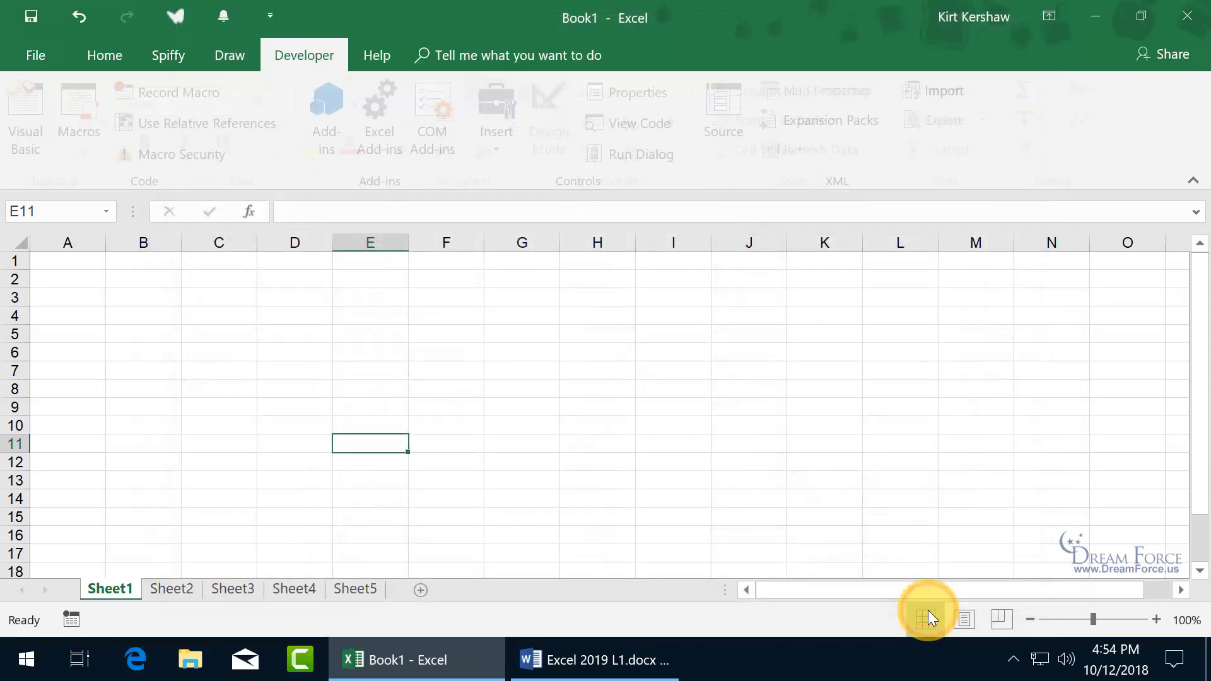
From the Home tab, reset all ribbon and Quick Access Toolbar customizations and confirm
{"action": "left_click", "coordinate": [102, 56]}
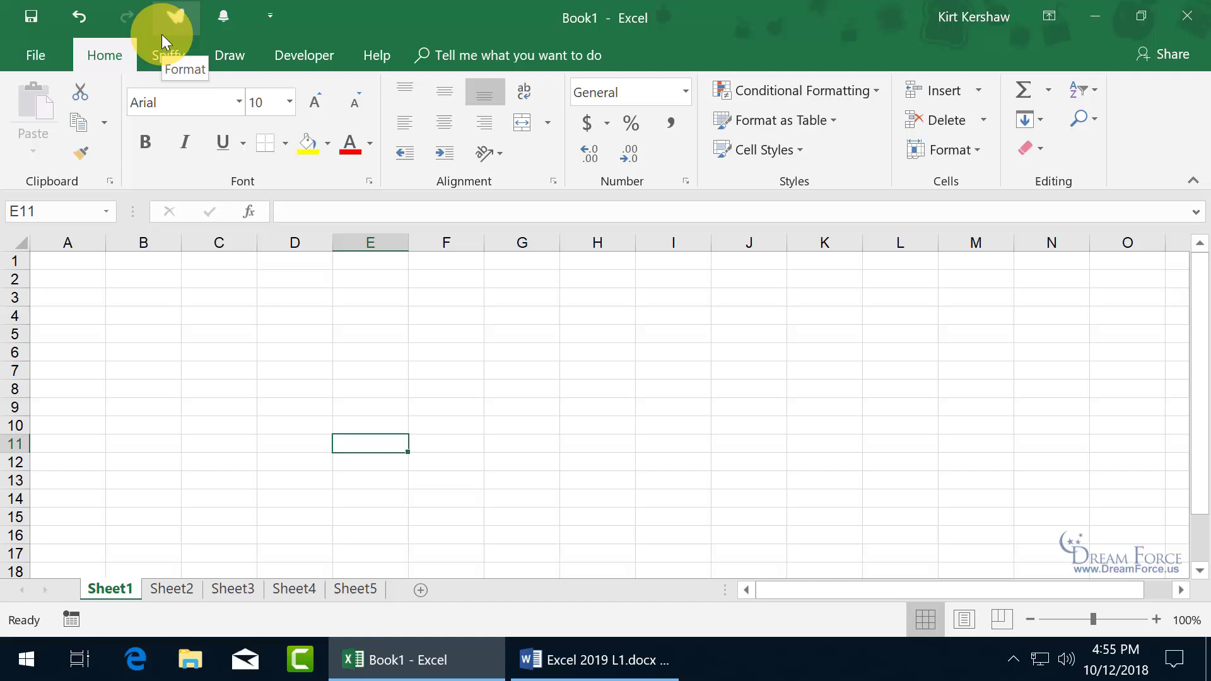
{"action": "right_click", "coordinate": [222, 143]}
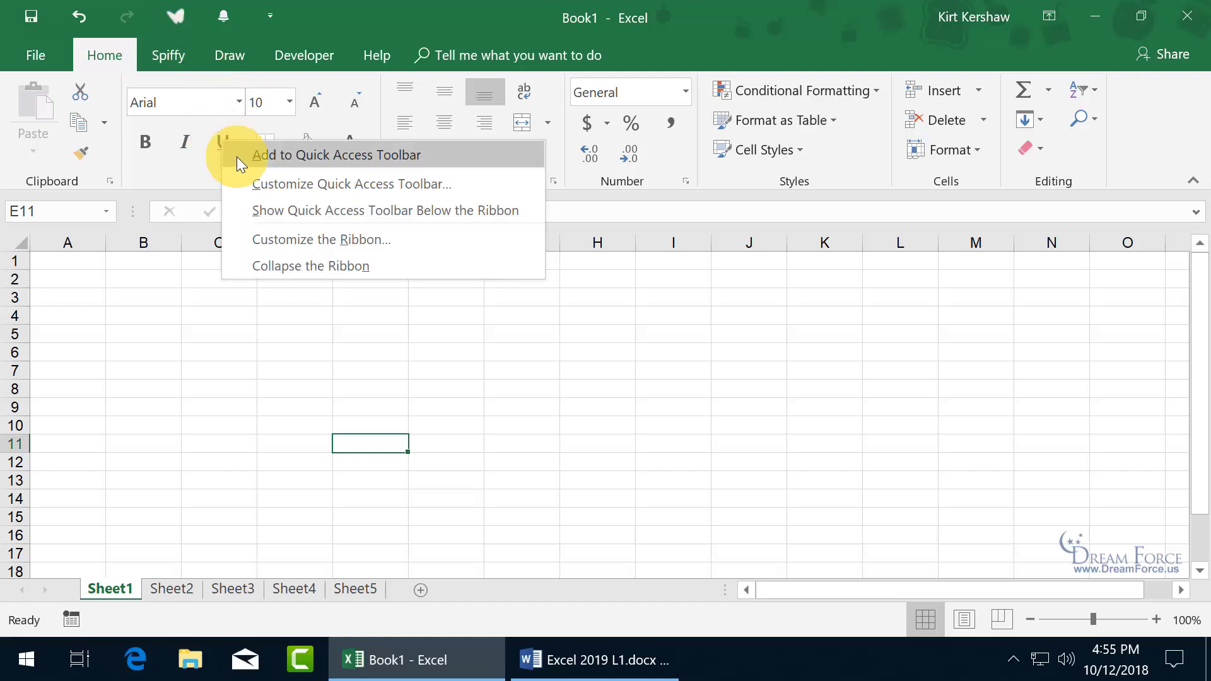
{"action": "left_click", "coordinate": [290, 240]}
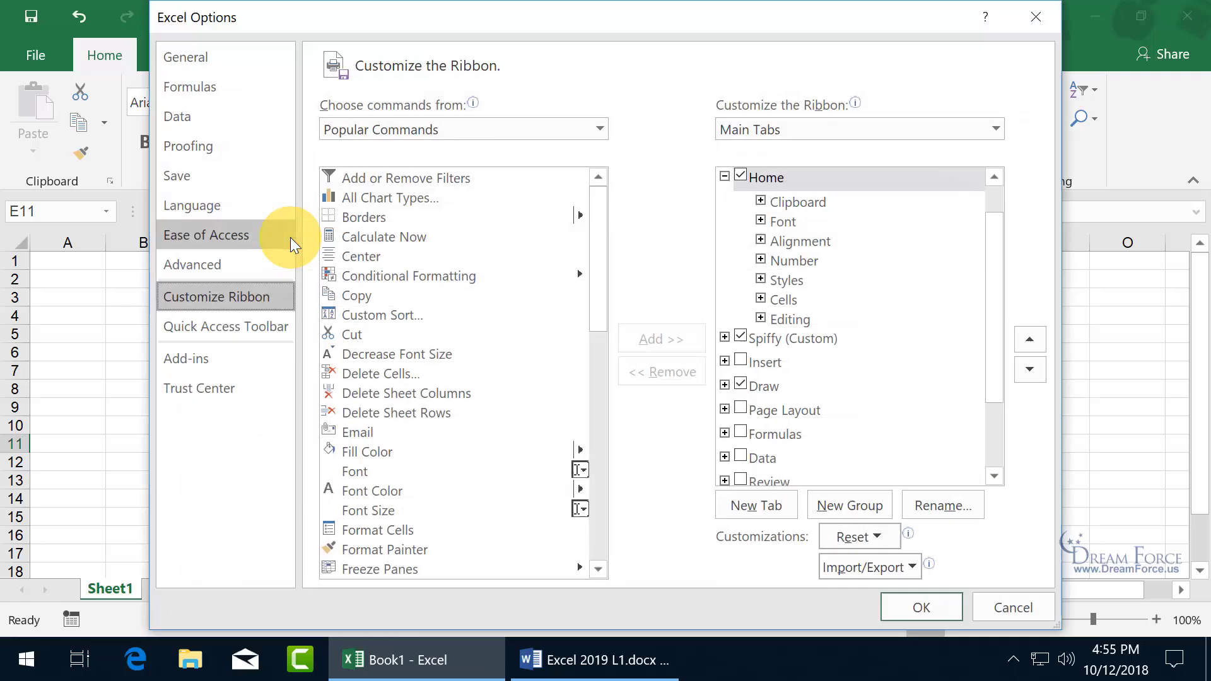
{"action": "left_click", "coordinate": [885, 538]}
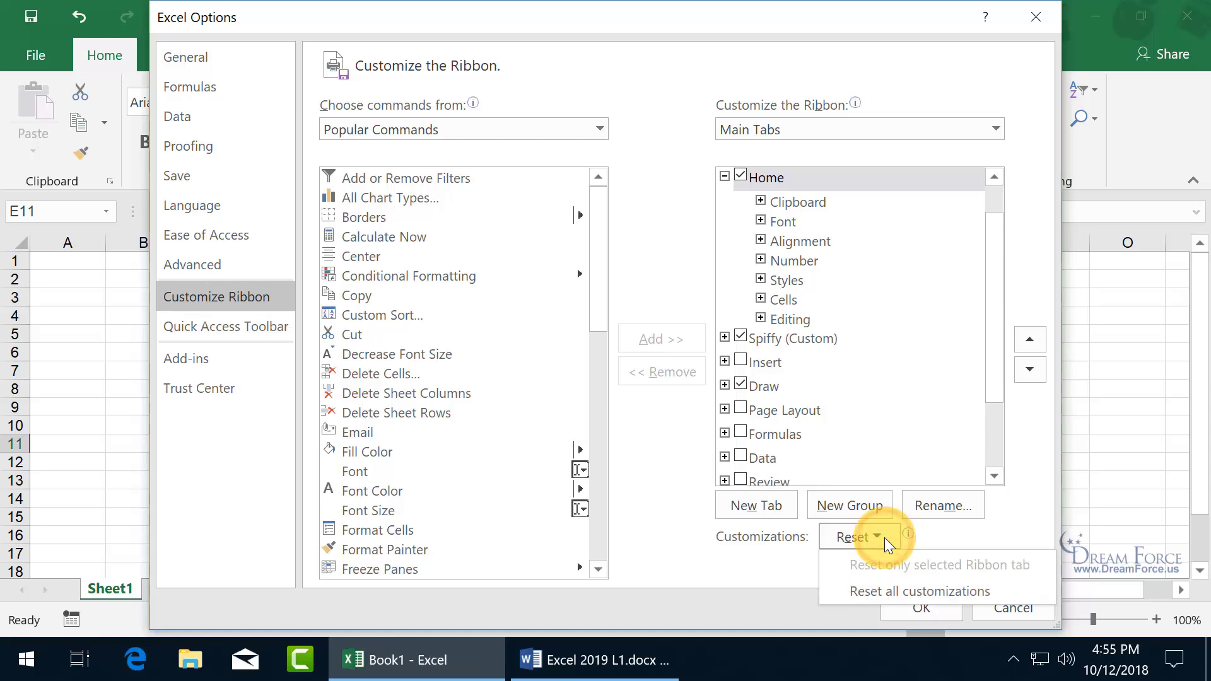
{"action": "left_click", "coordinate": [895, 588]}
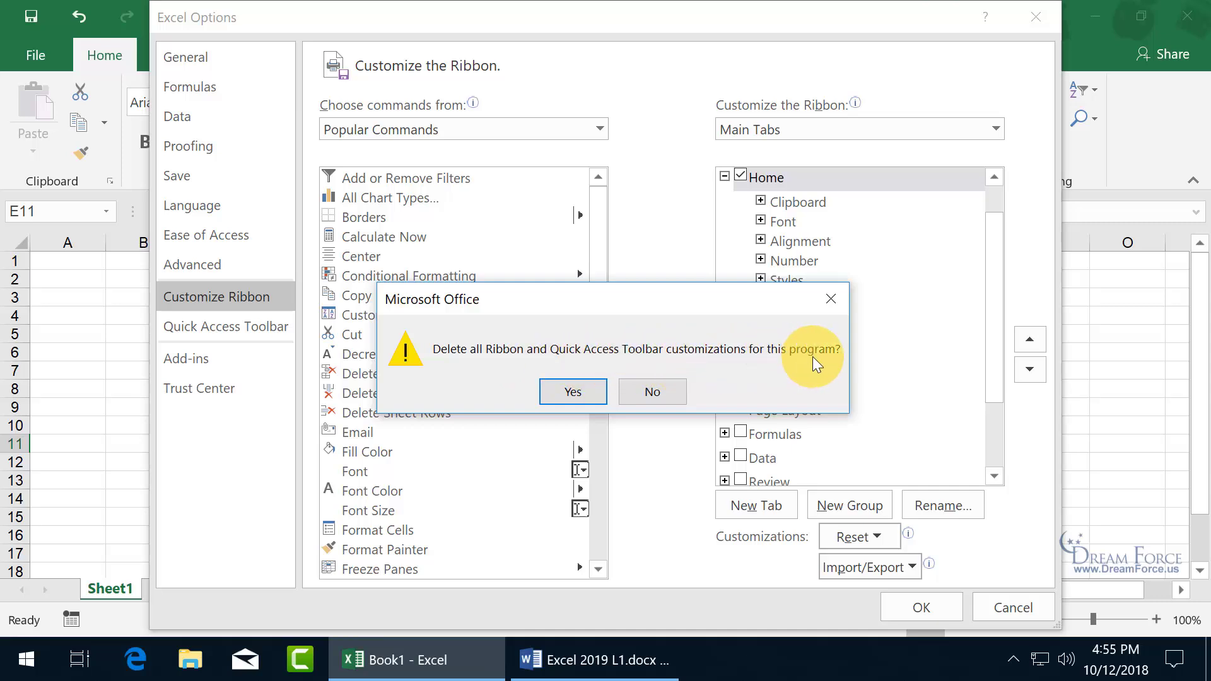
{"action": "left_click", "coordinate": [565, 391]}
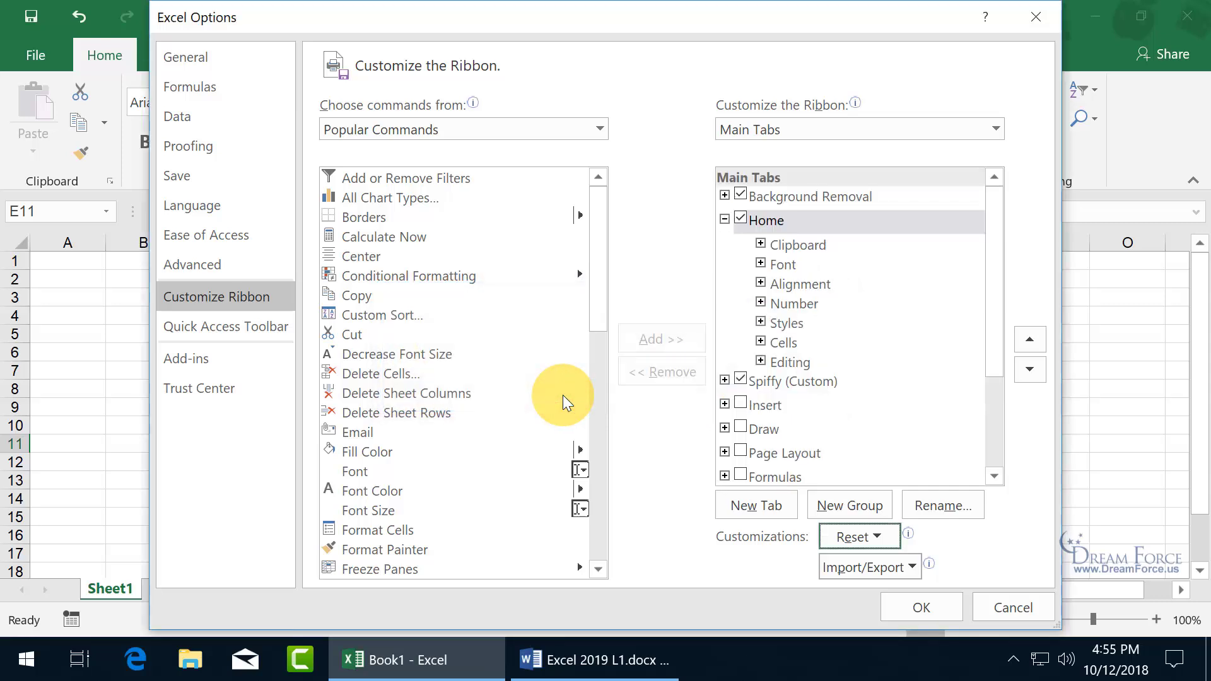
Apply the reset, then check the default Insert and Page Layout tabs
{"action": "left_click", "coordinate": [930, 602]}
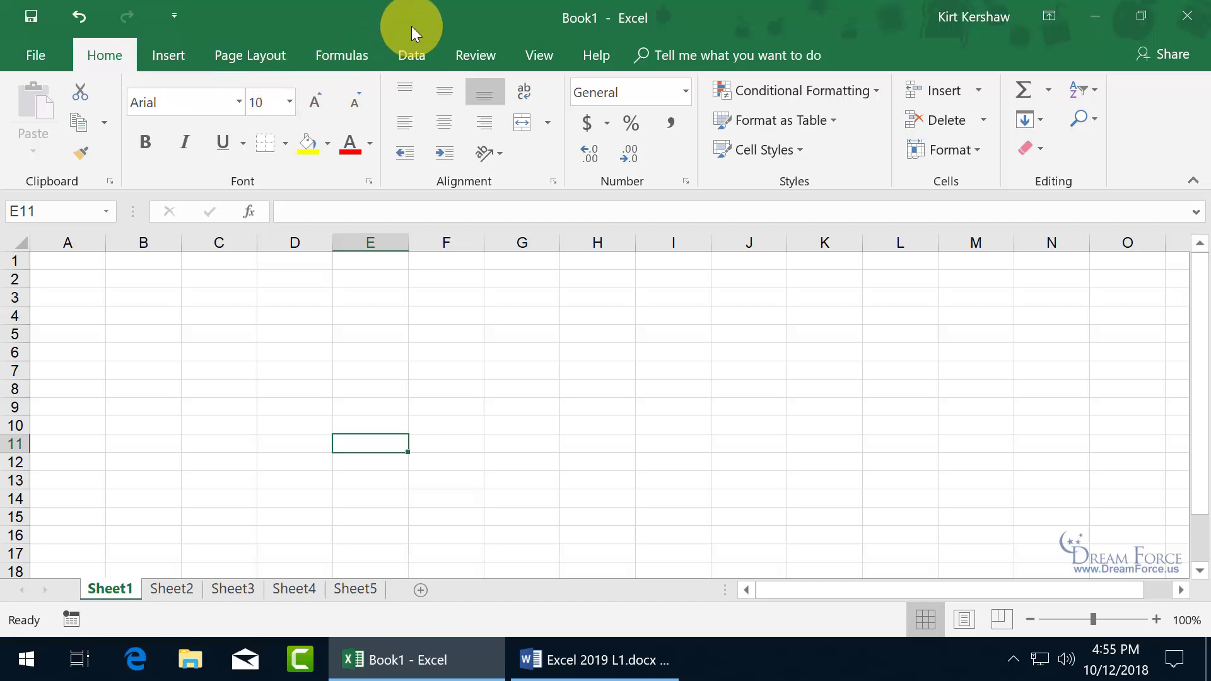
{"action": "left_click", "coordinate": [181, 58]}
{"action": "left_click", "coordinate": [247, 58]}
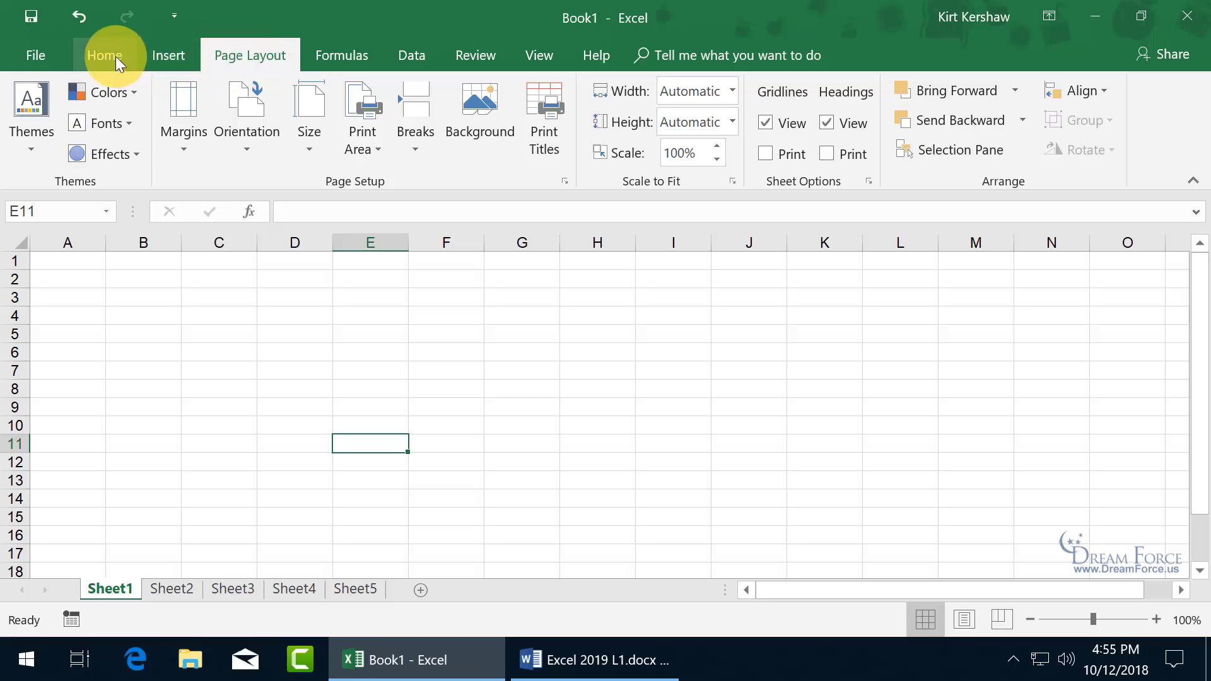